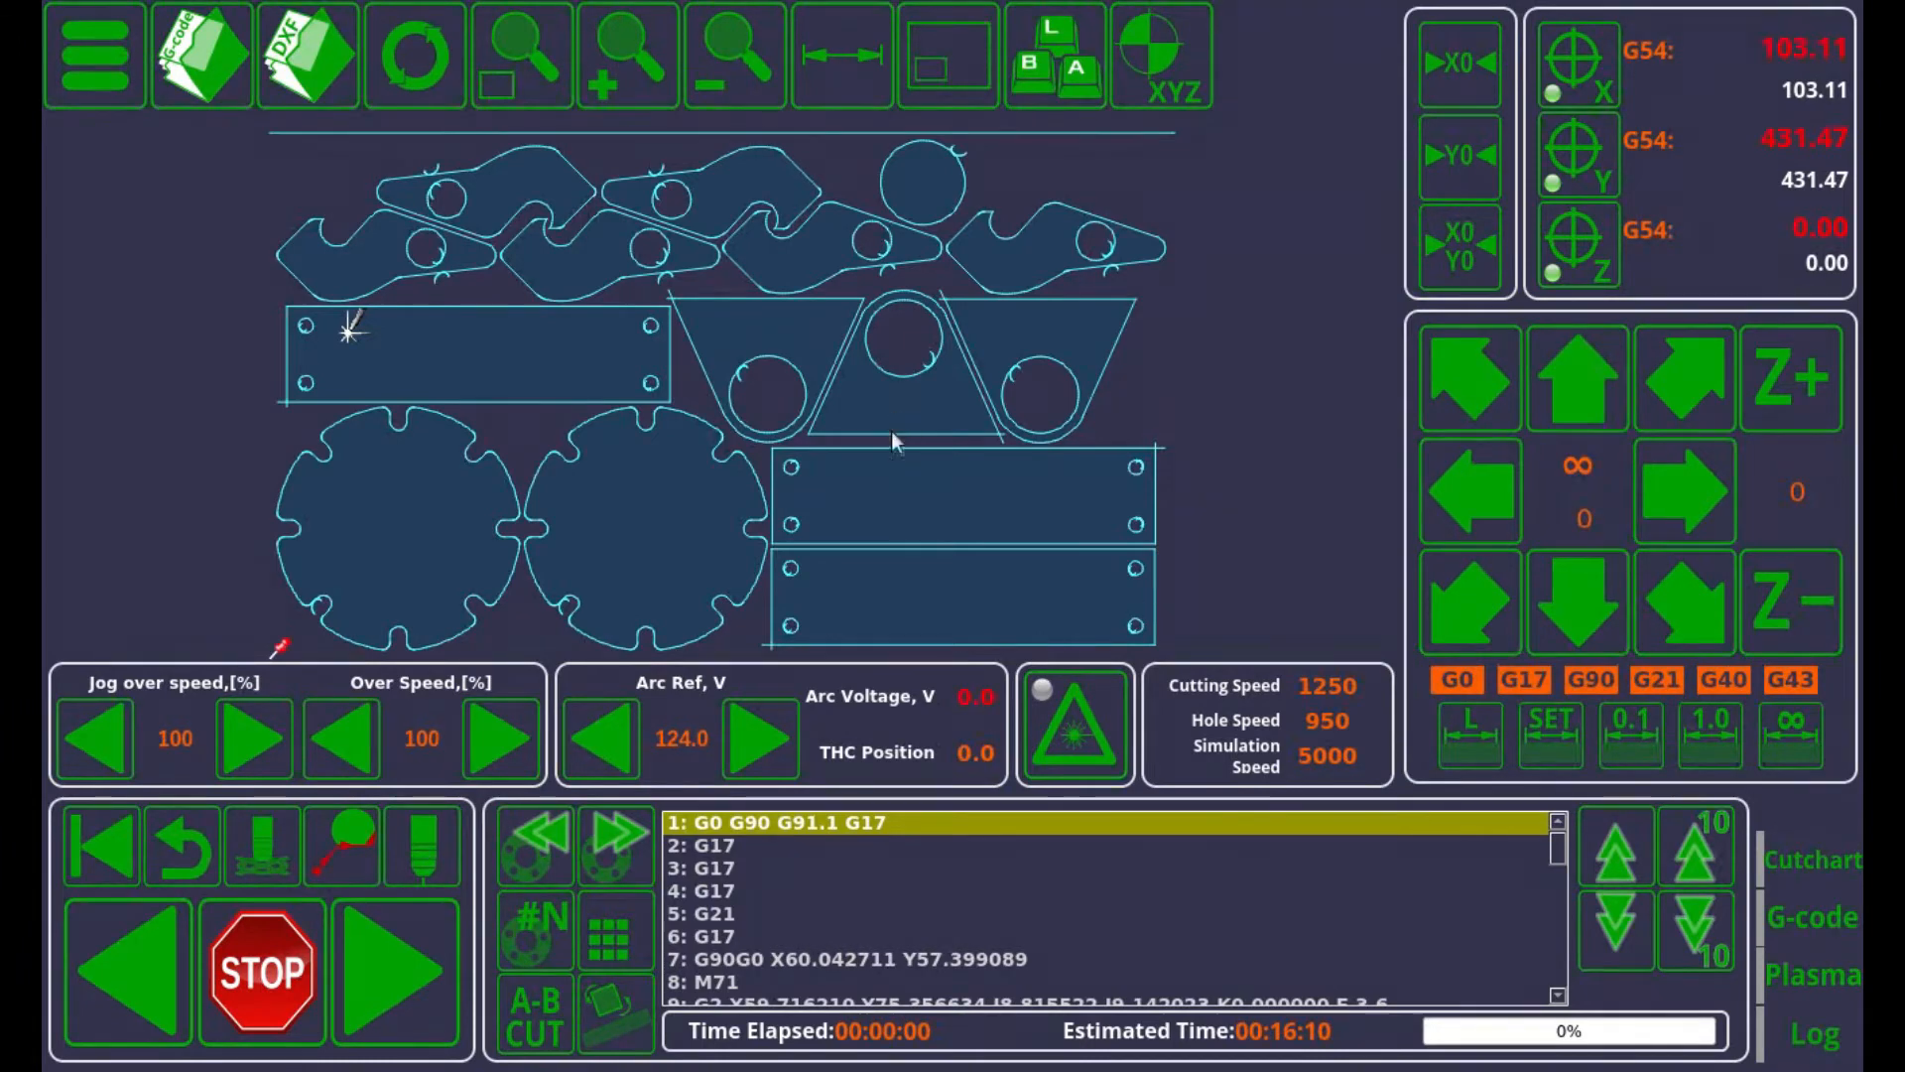
Step: Open the program rotation and mirroring screen and mirror the nested parts layout left to right
left_click(611, 1020)
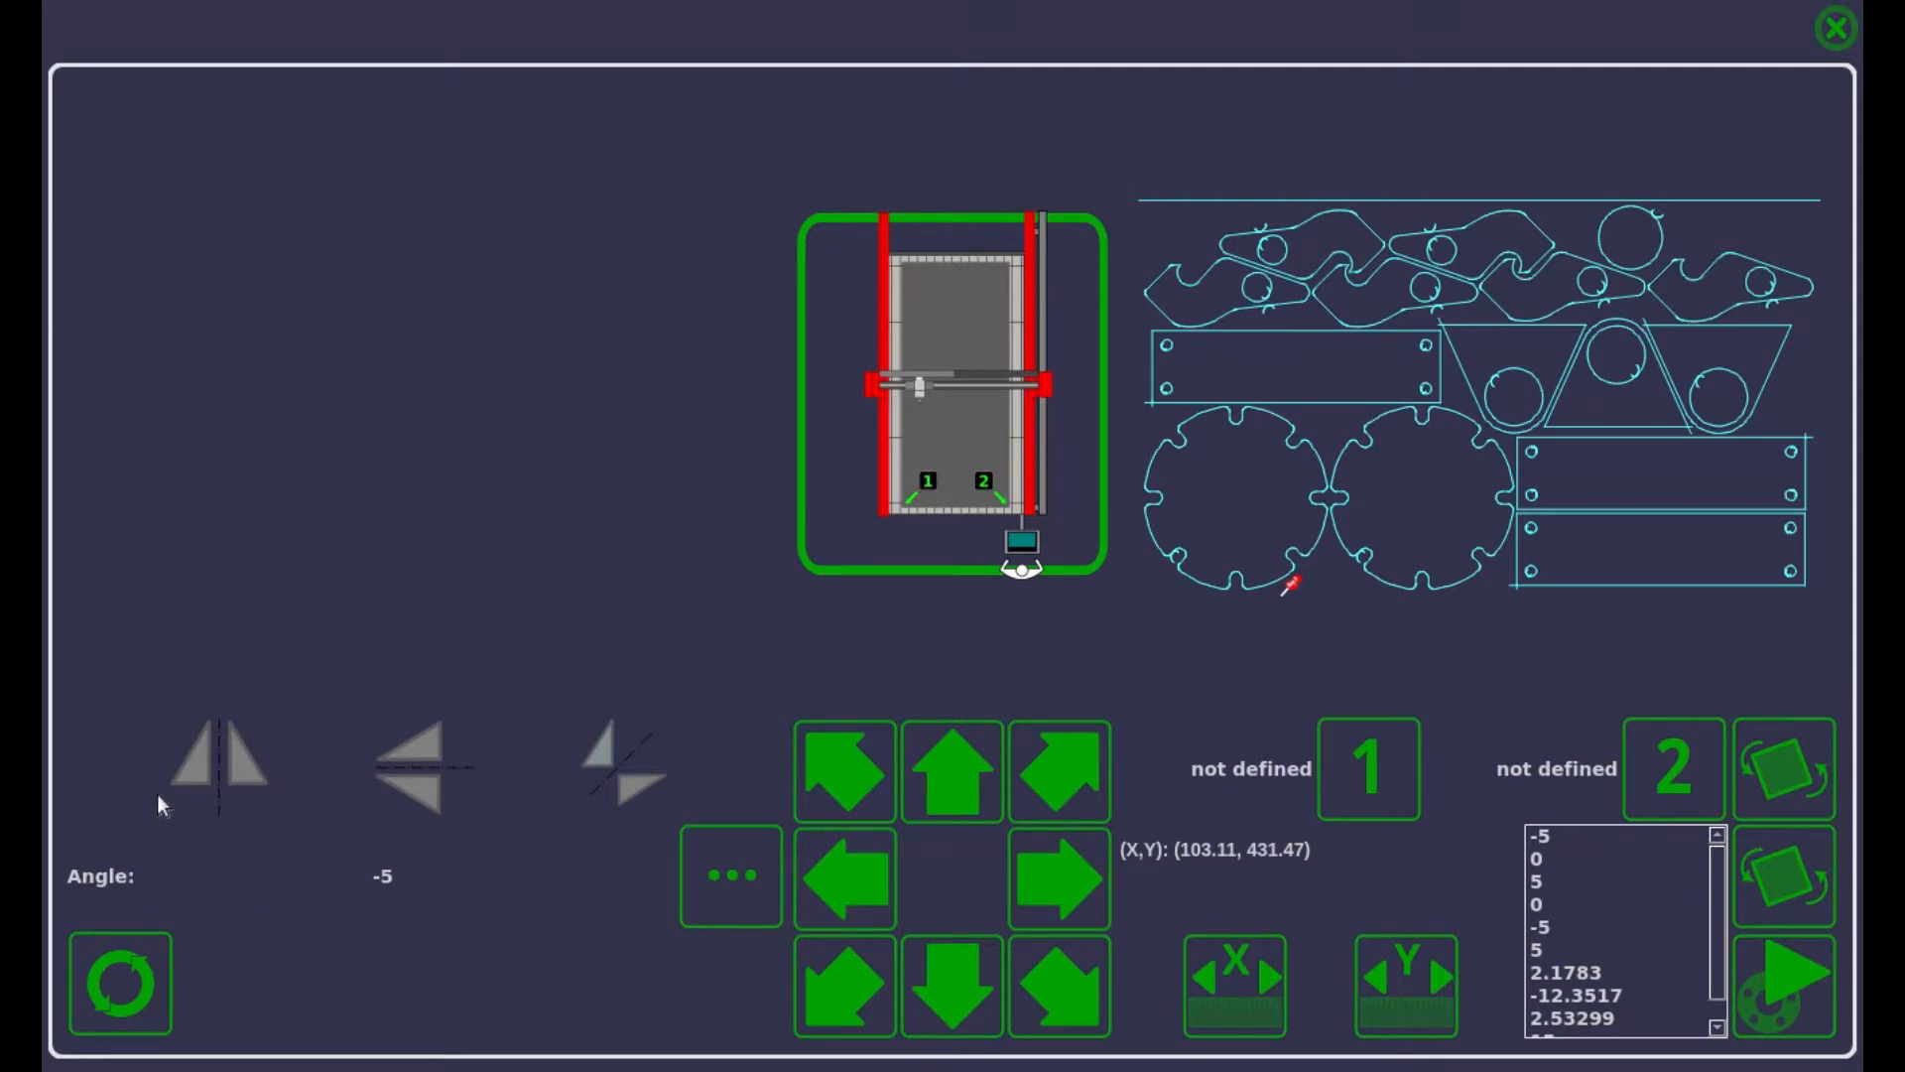
left_click(219, 755)
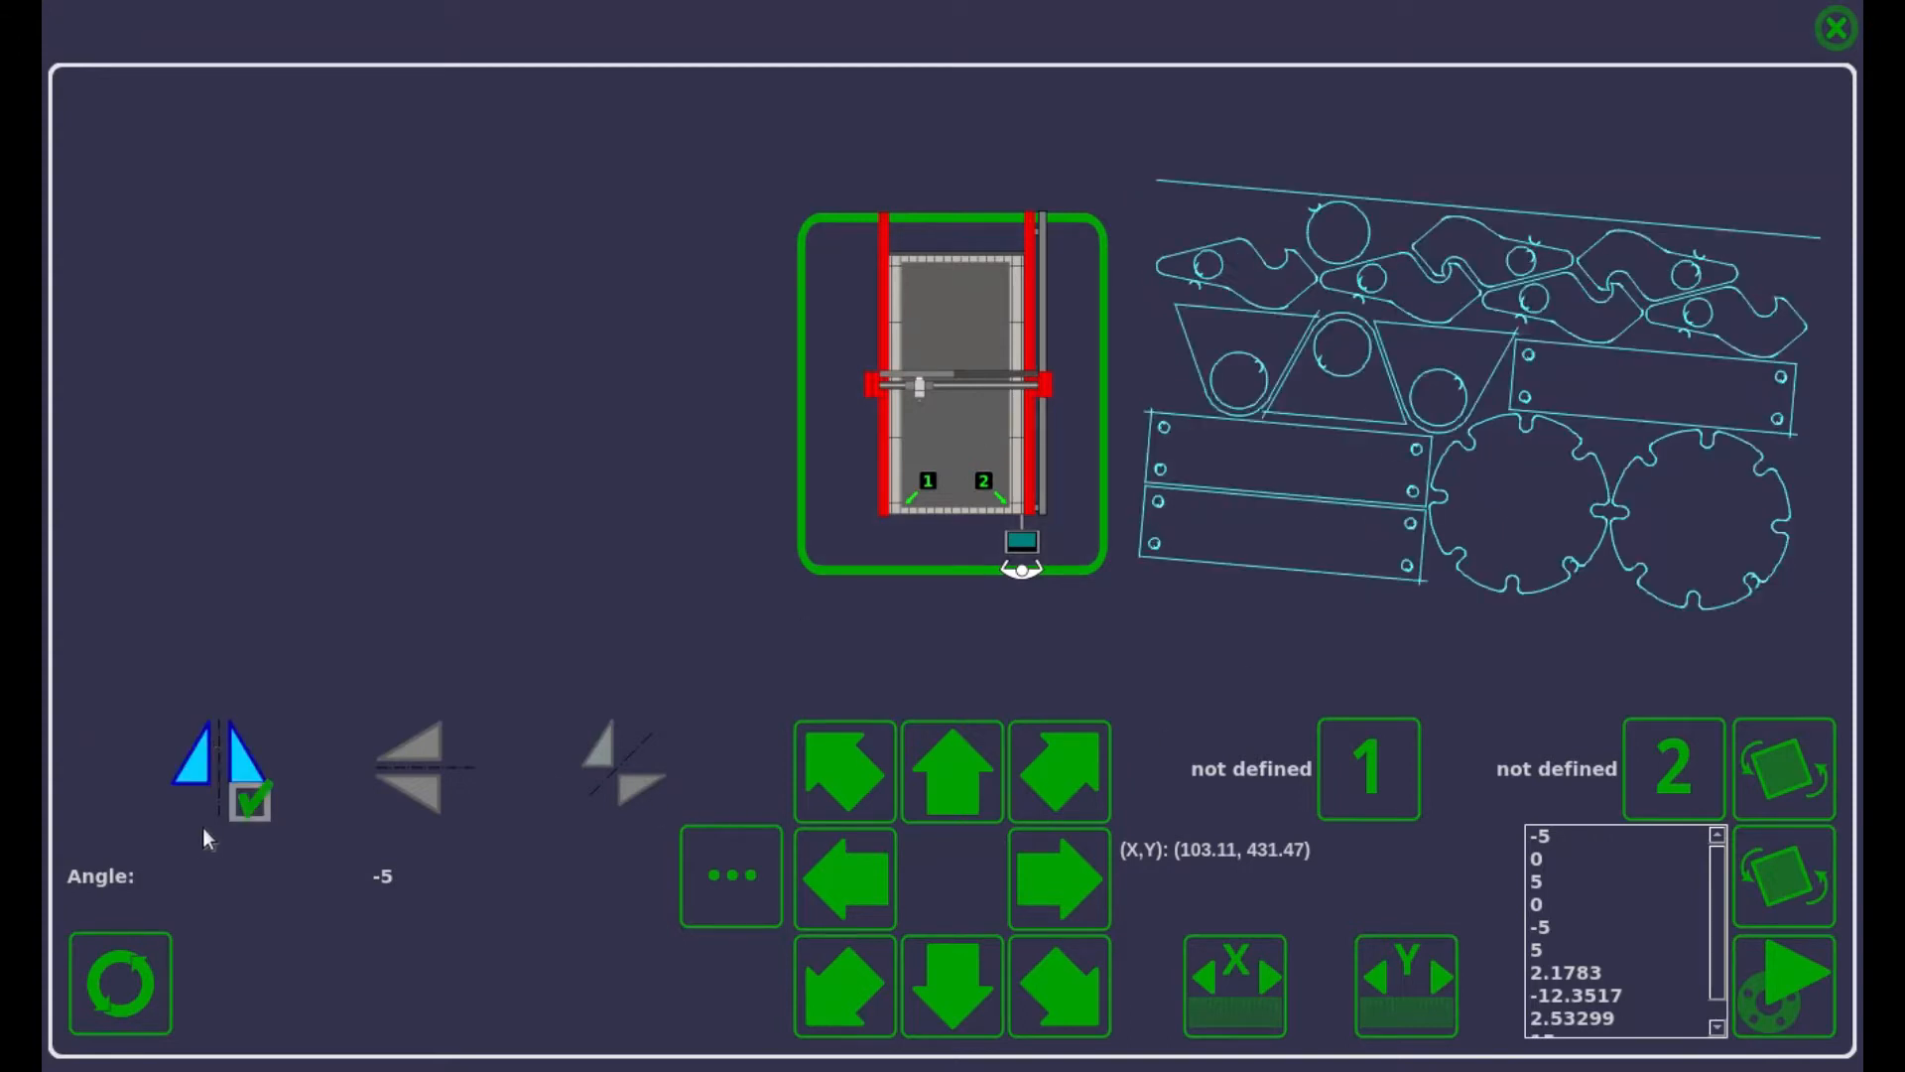
left_click(211, 747)
Step: Set the layout's rotation angle to 0 degrees
left_click(746, 897)
left_click(909, 724)
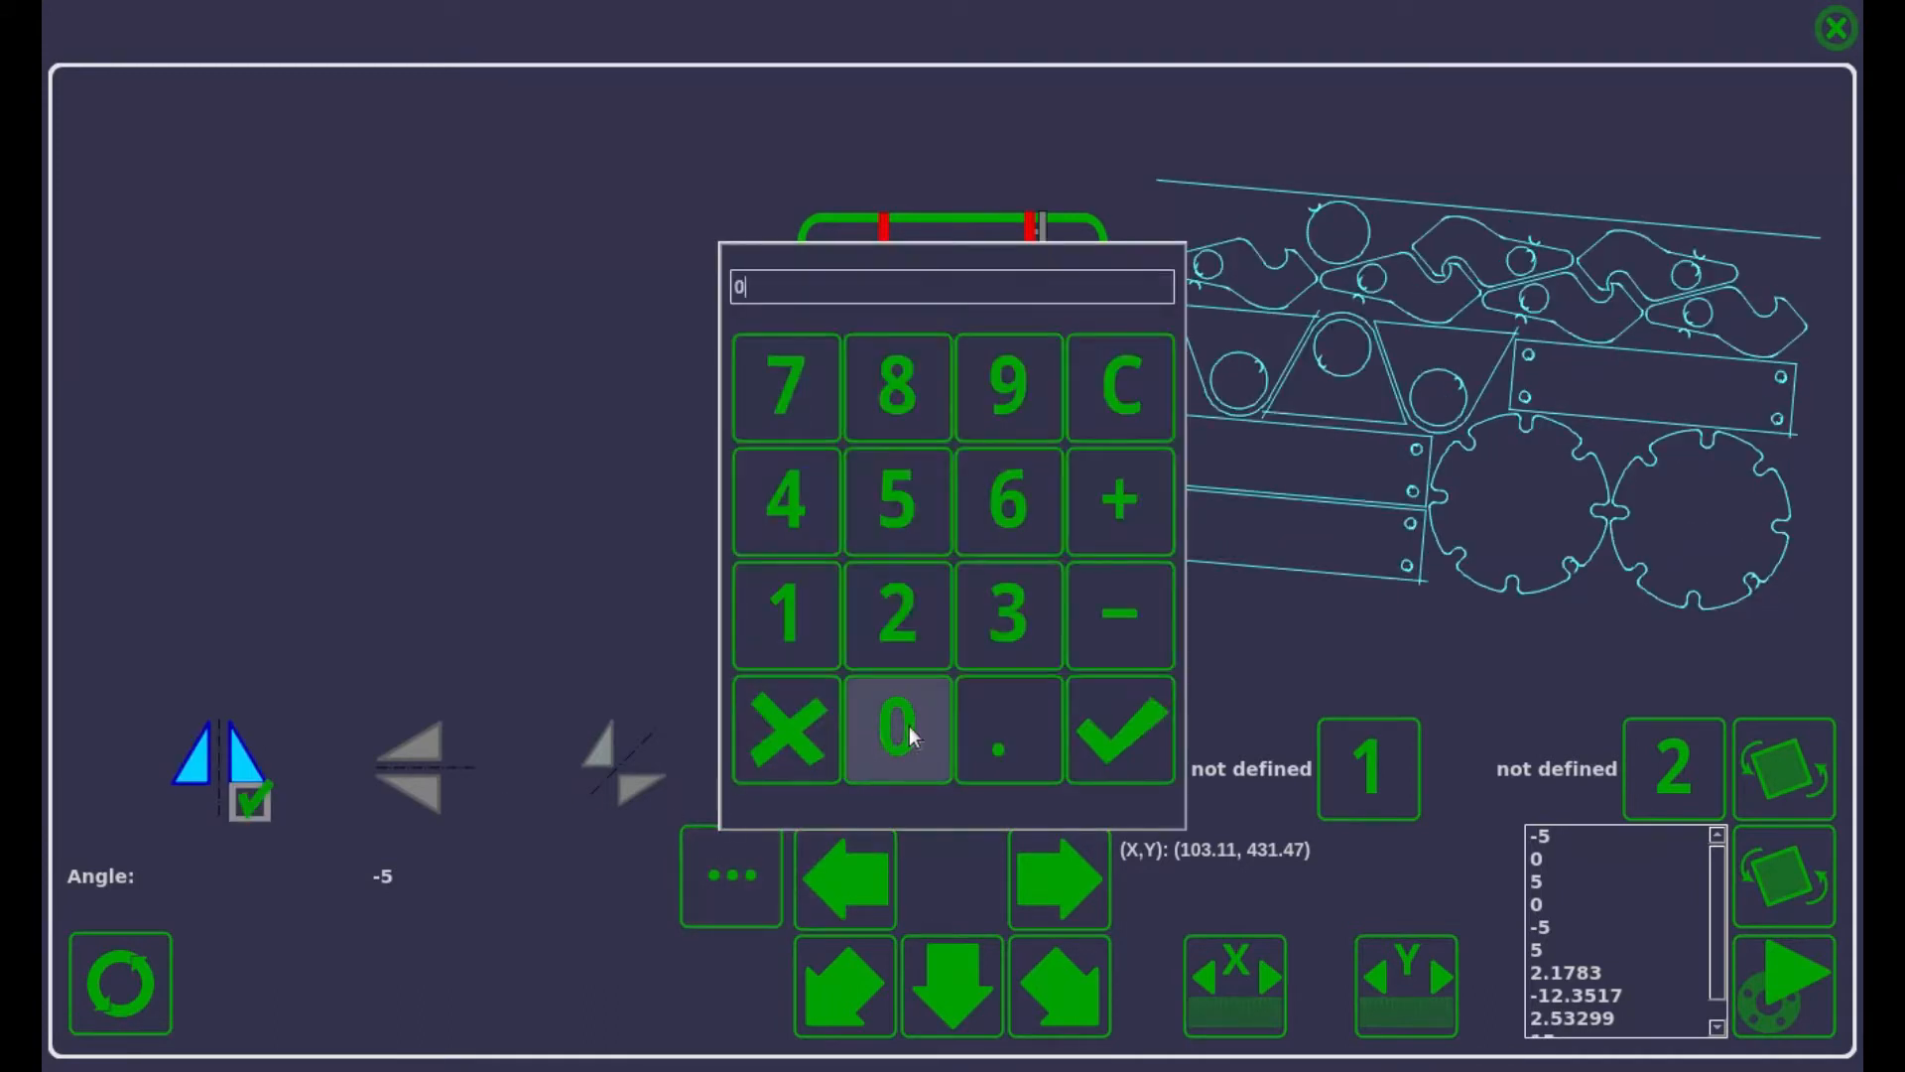
left_click(1072, 730)
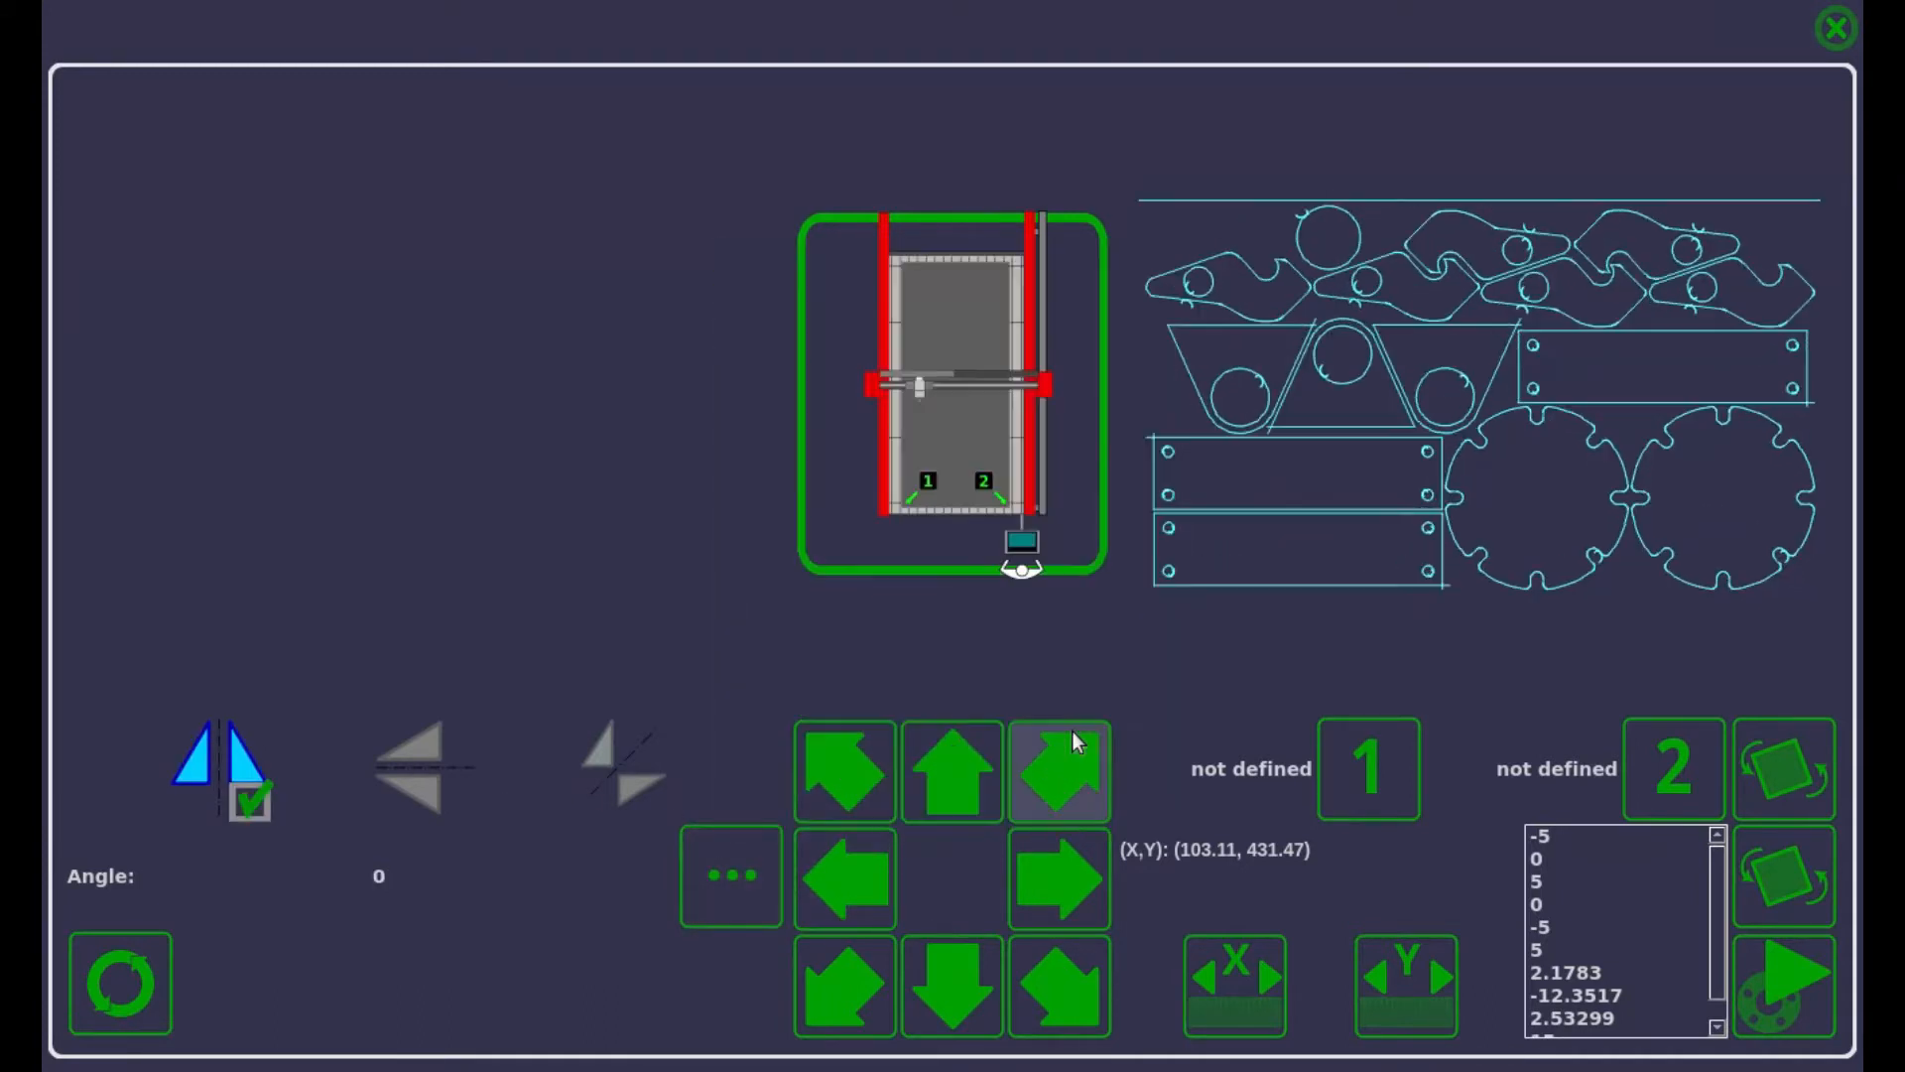
Step: Remove the left-to-right mirroring and try the up-down and diagonal mirroring, switching each one off again
left_click(238, 769)
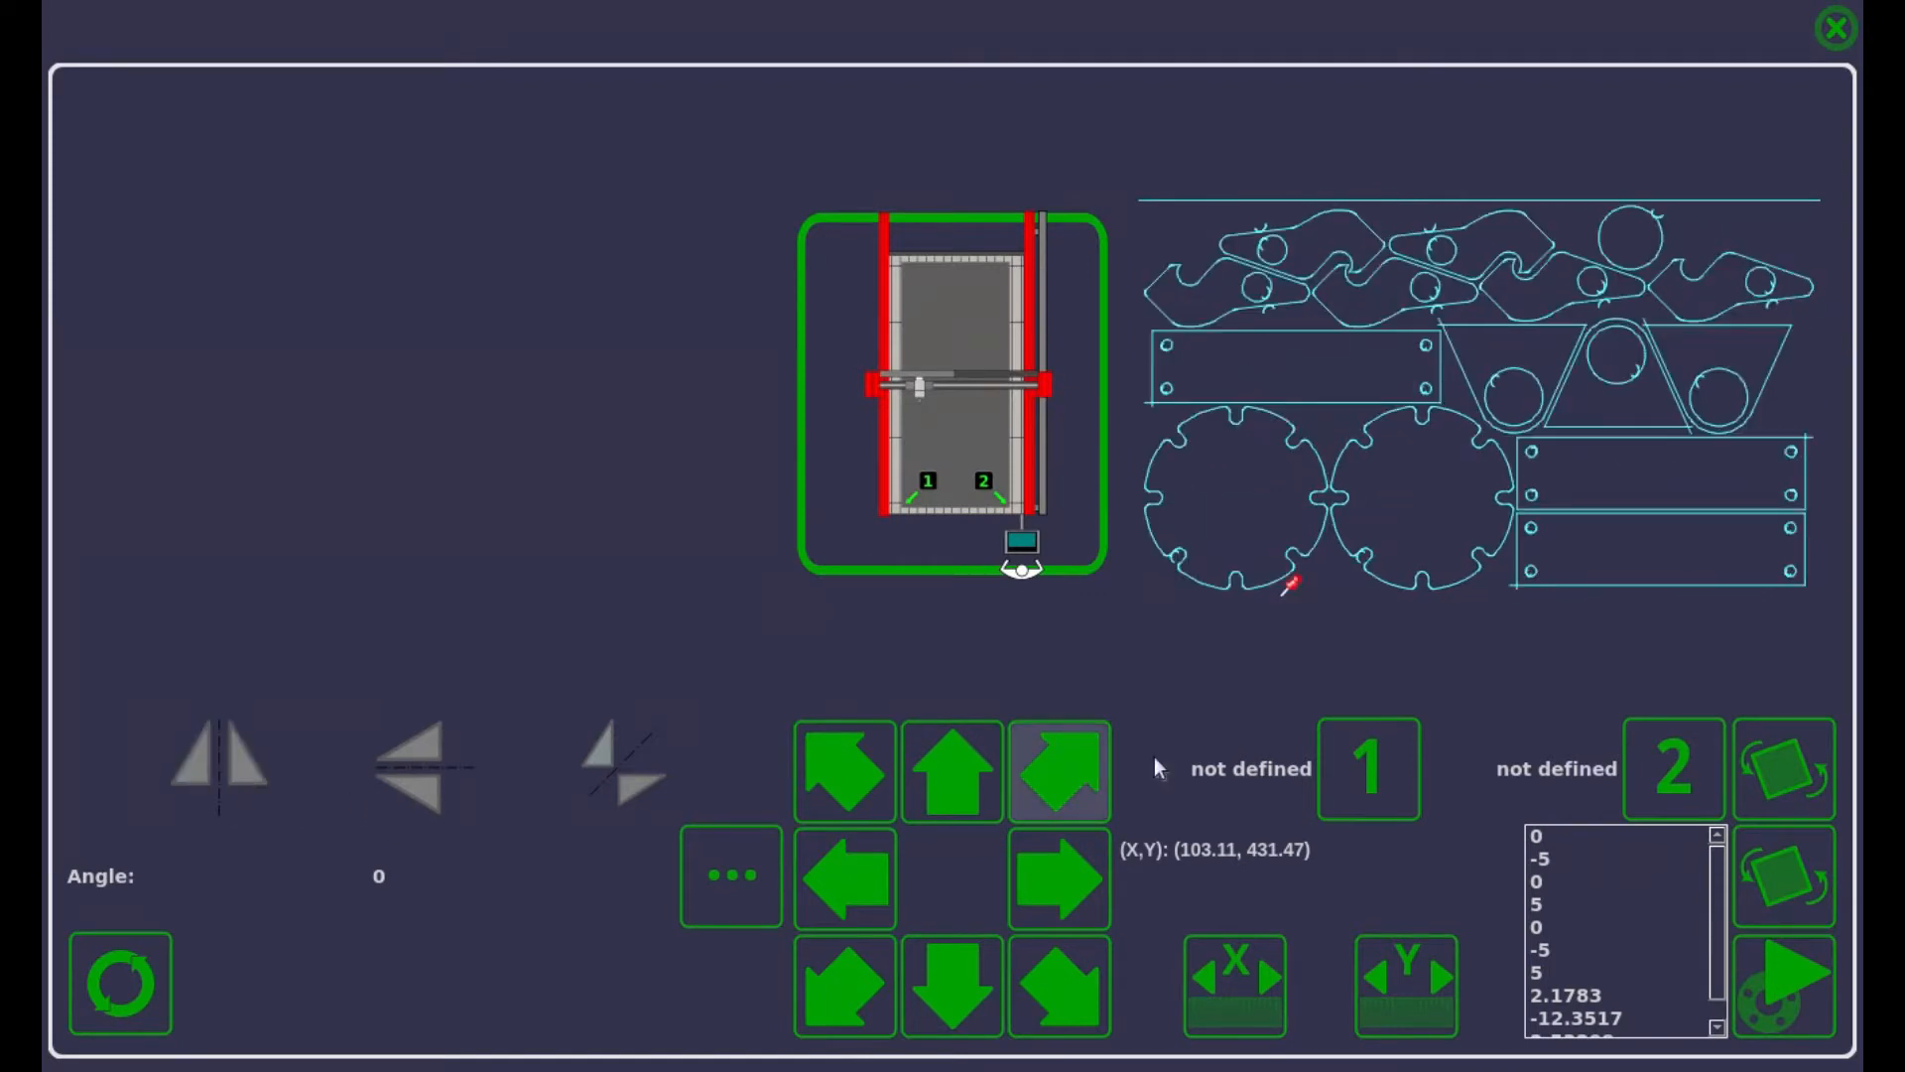
left_click(429, 770)
left_click(427, 762)
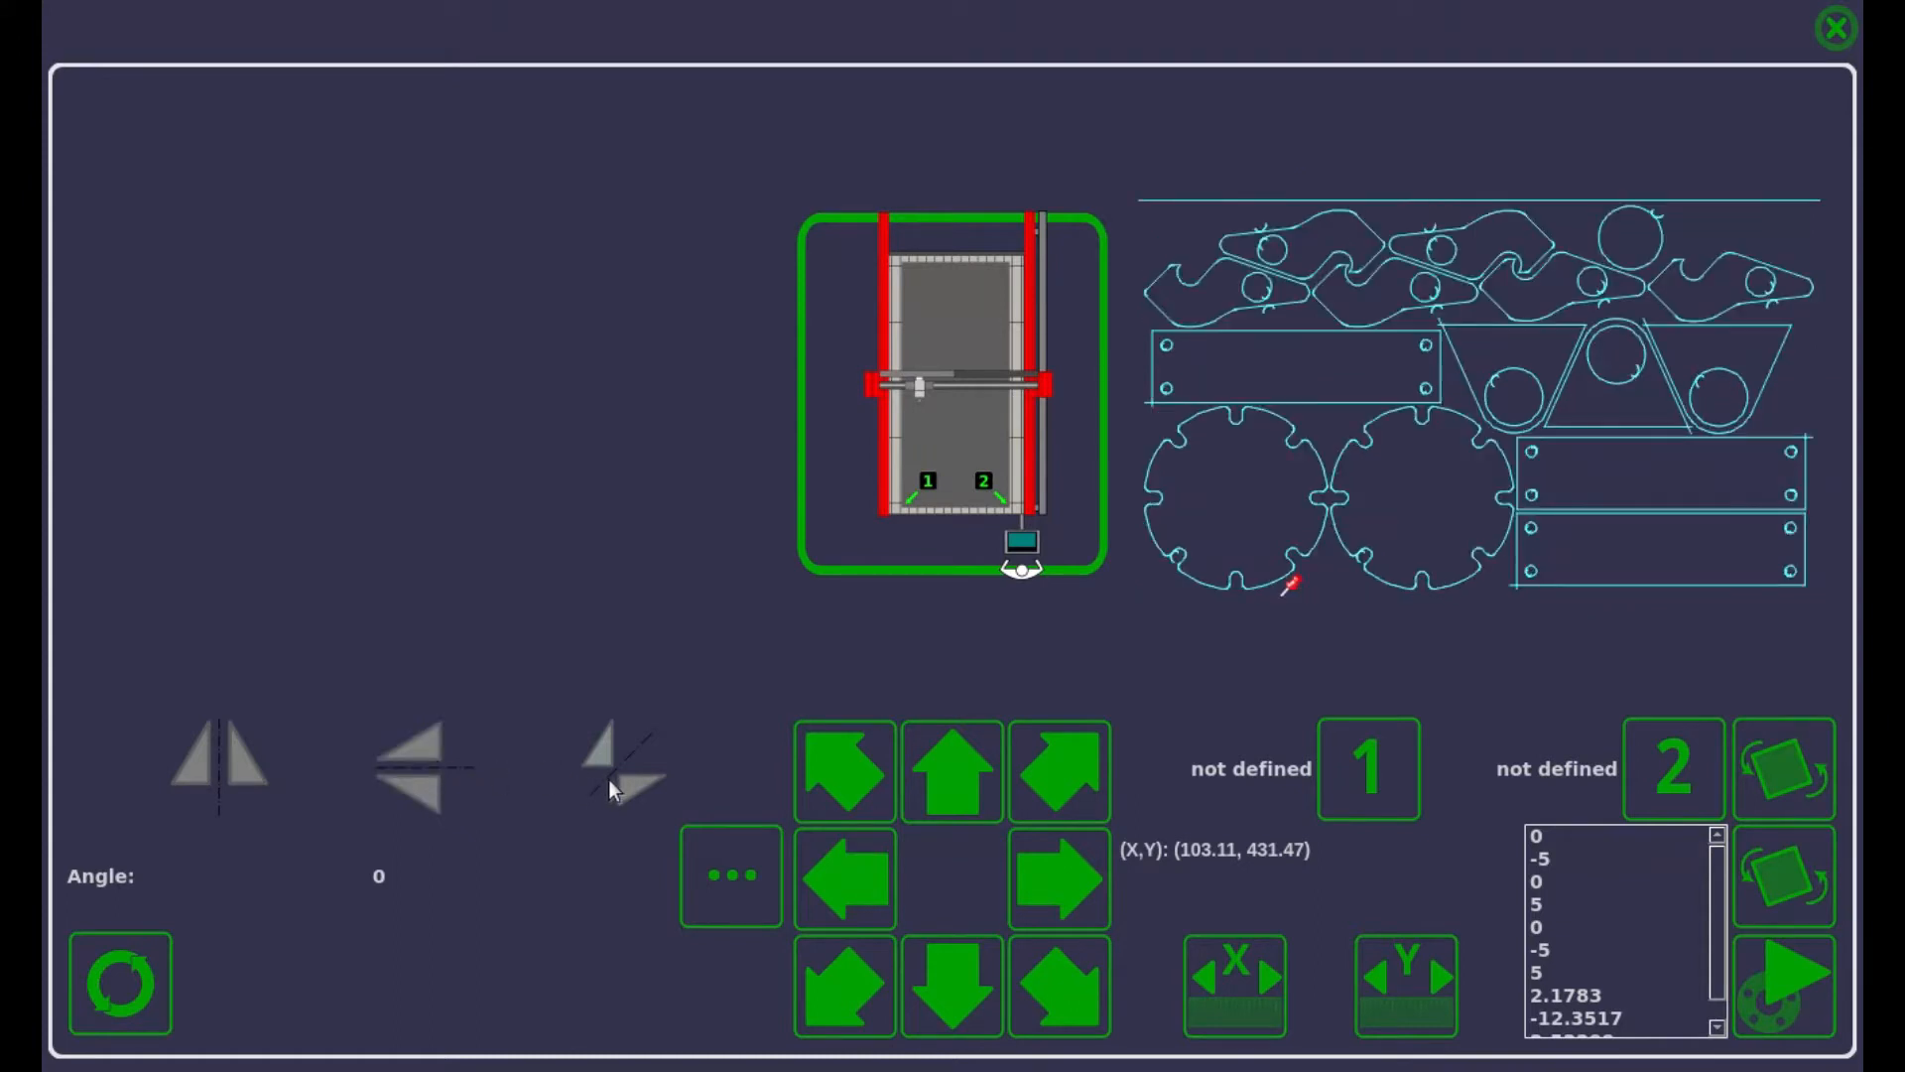
left_click(609, 778)
left_click(610, 778)
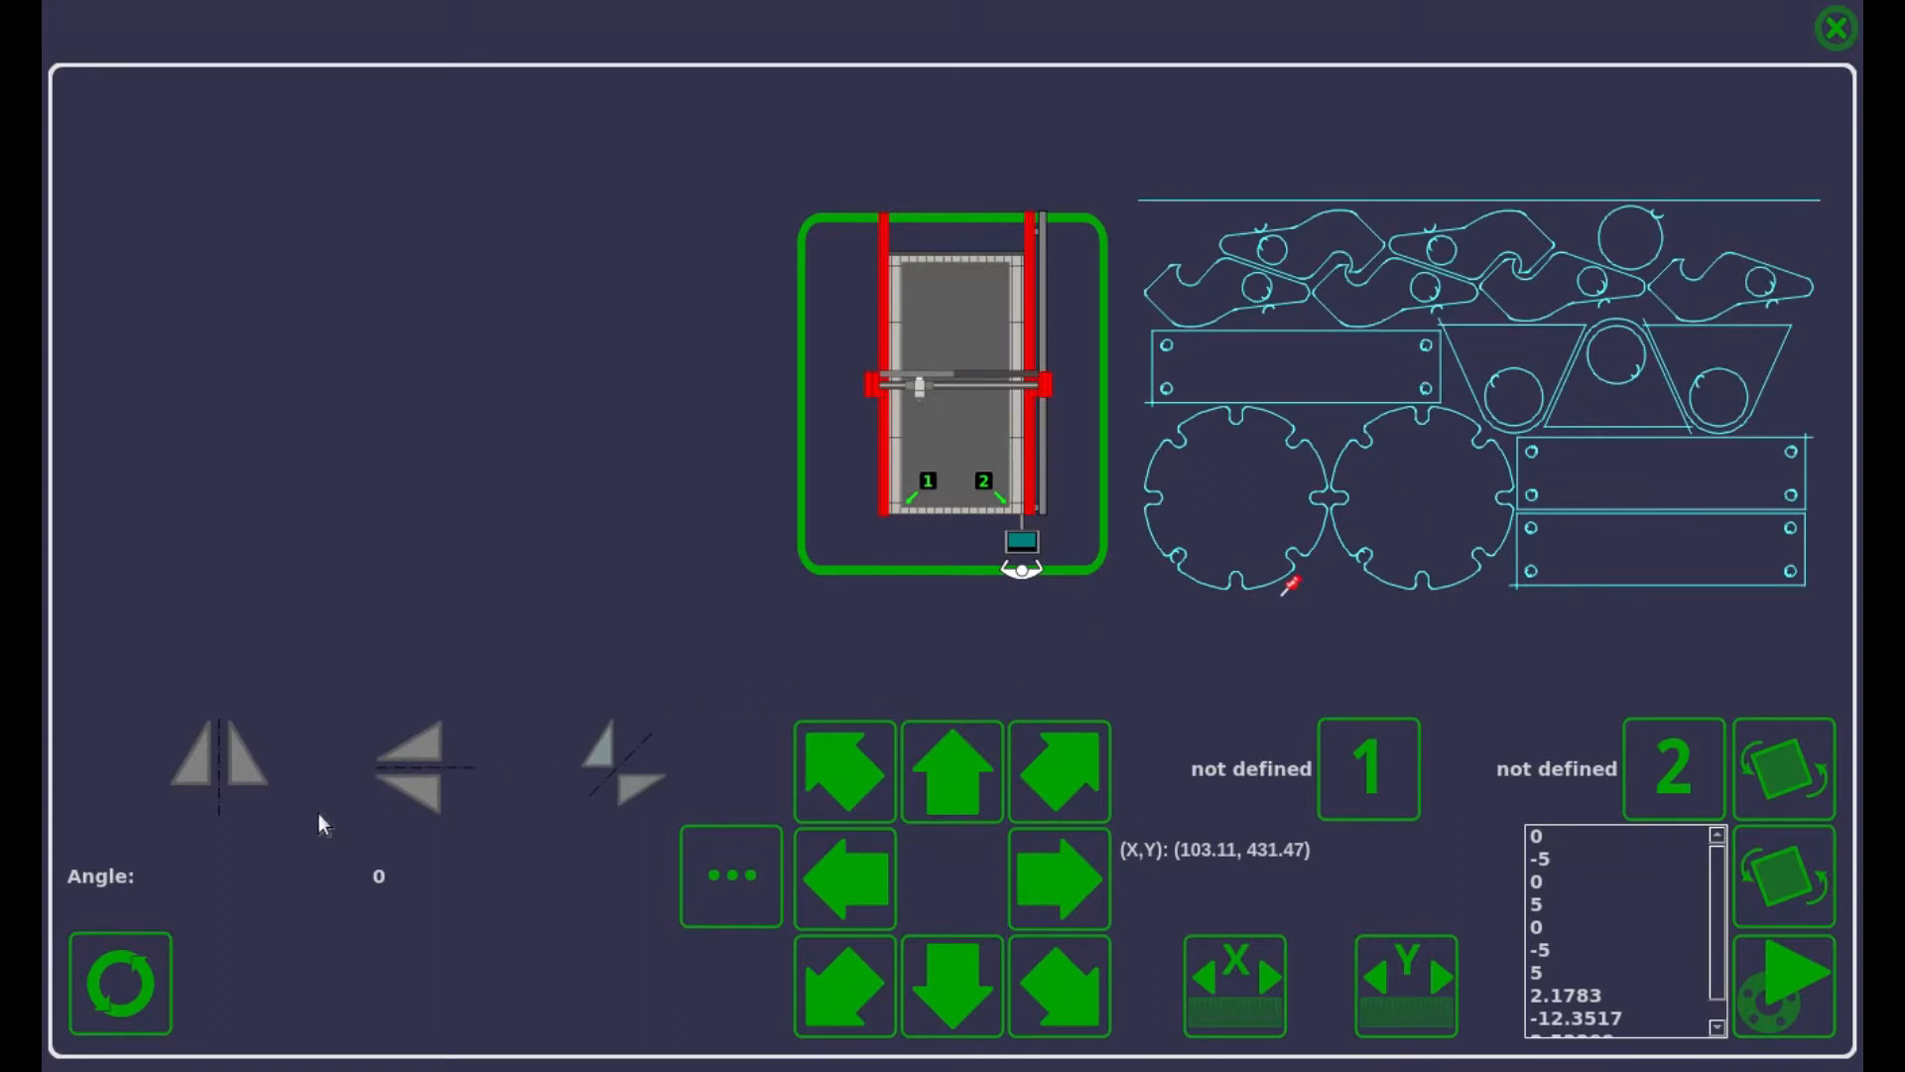
Step: Rotate the parts layout to an angle of 15 degrees
left_click(727, 889)
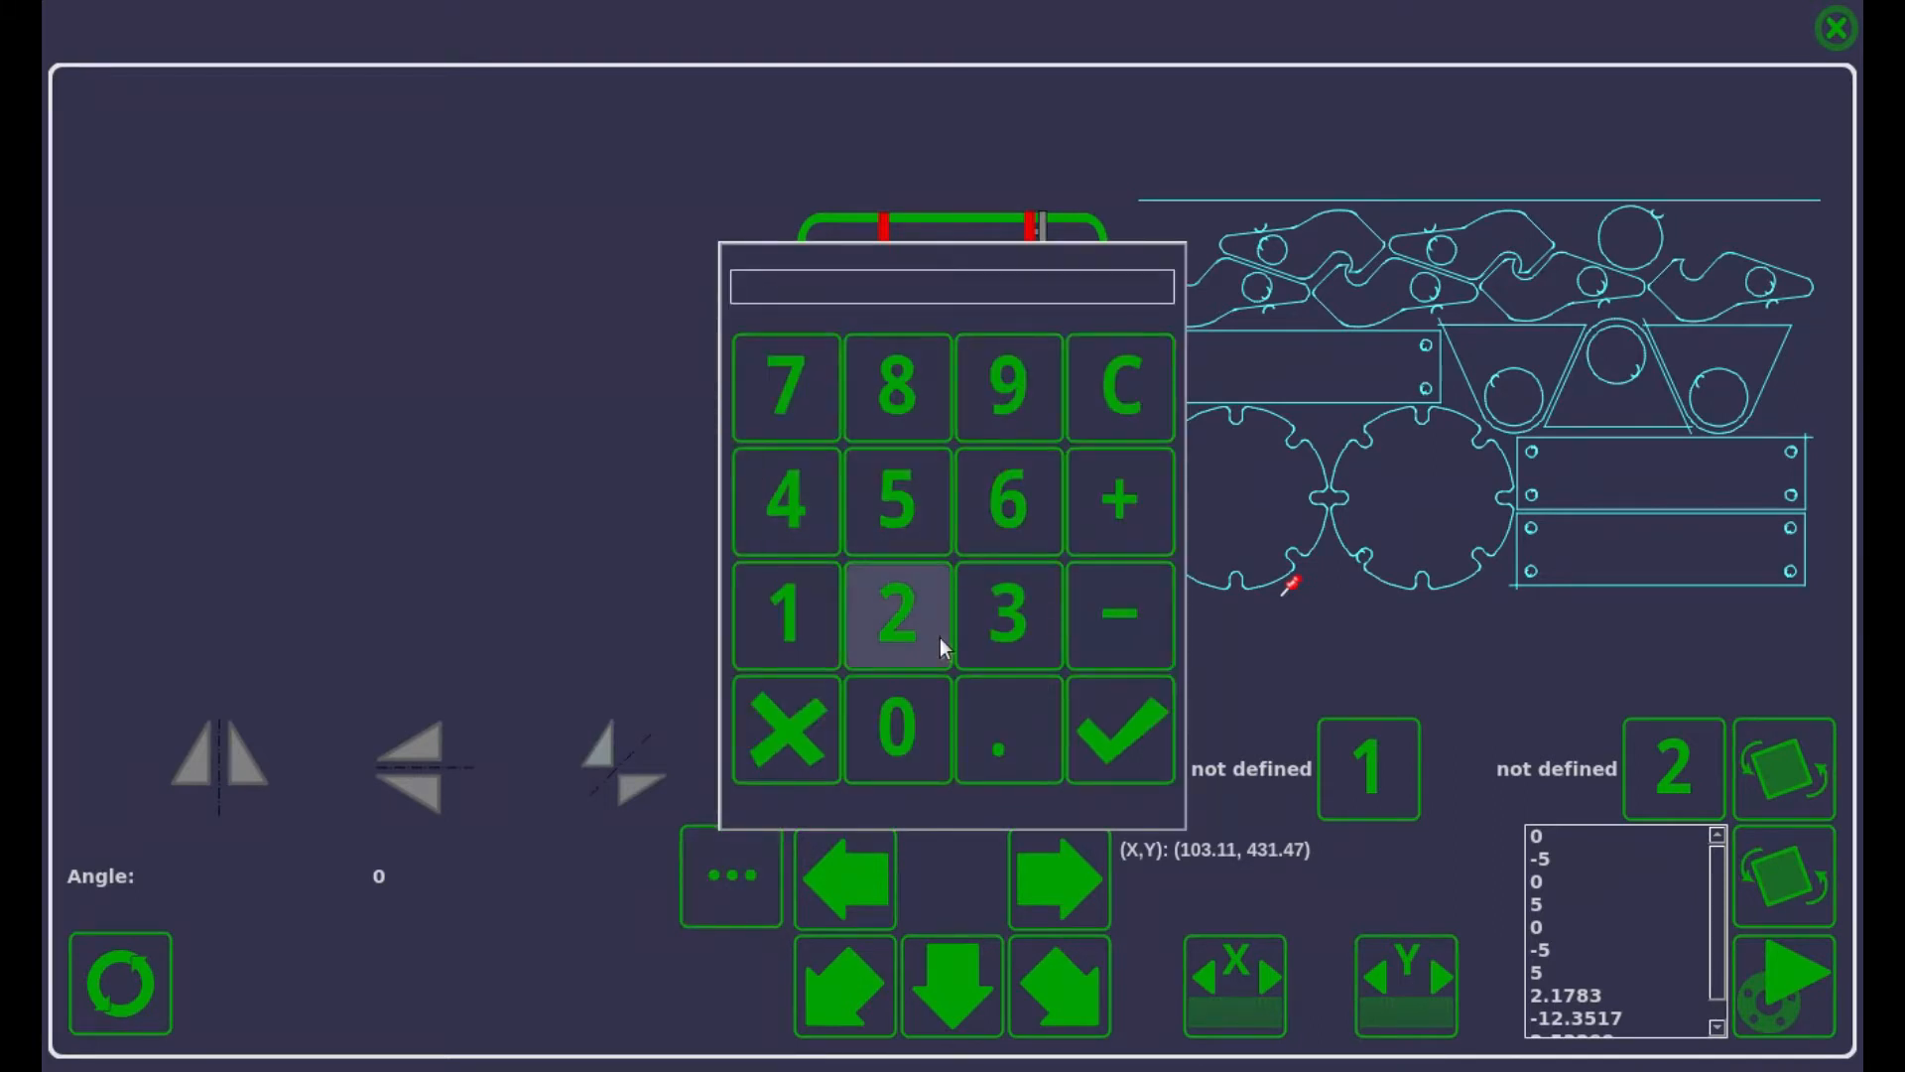
left_click(787, 618)
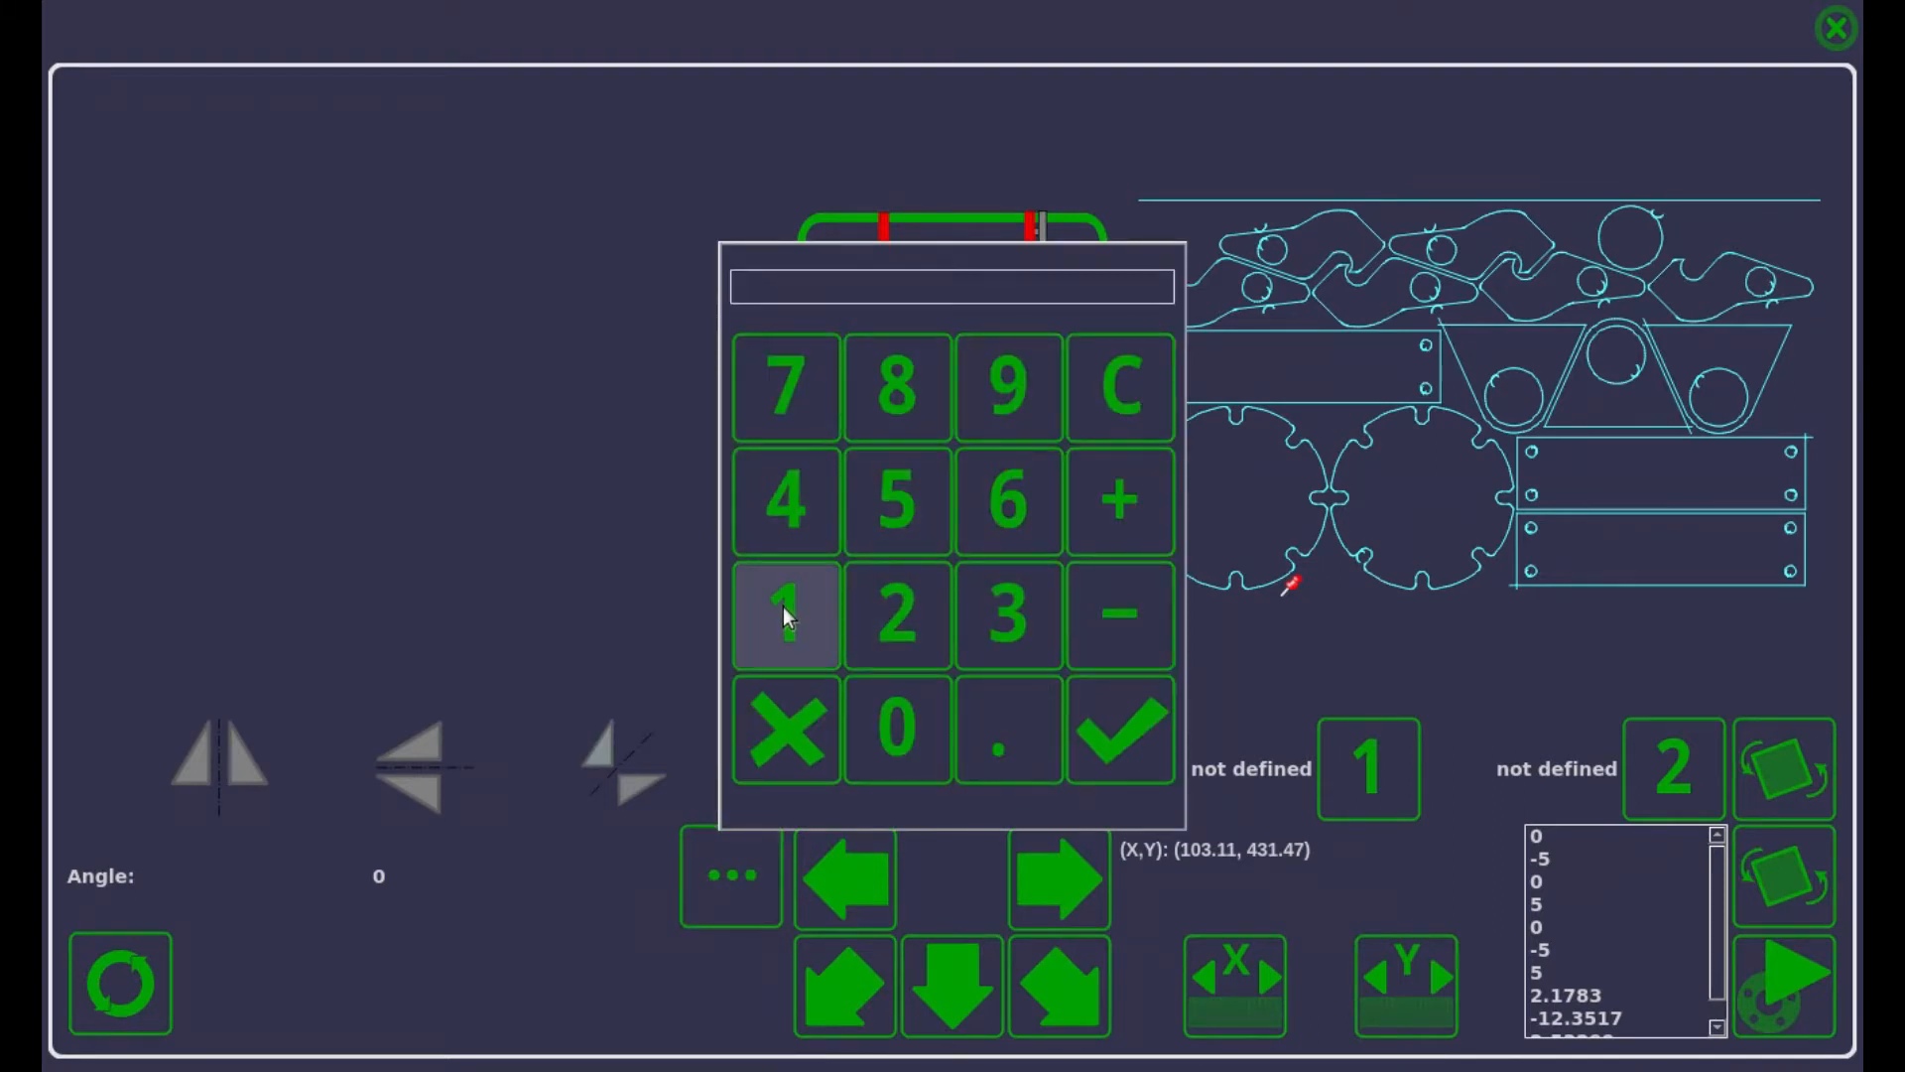
left_click(890, 520)
left_click(1116, 715)
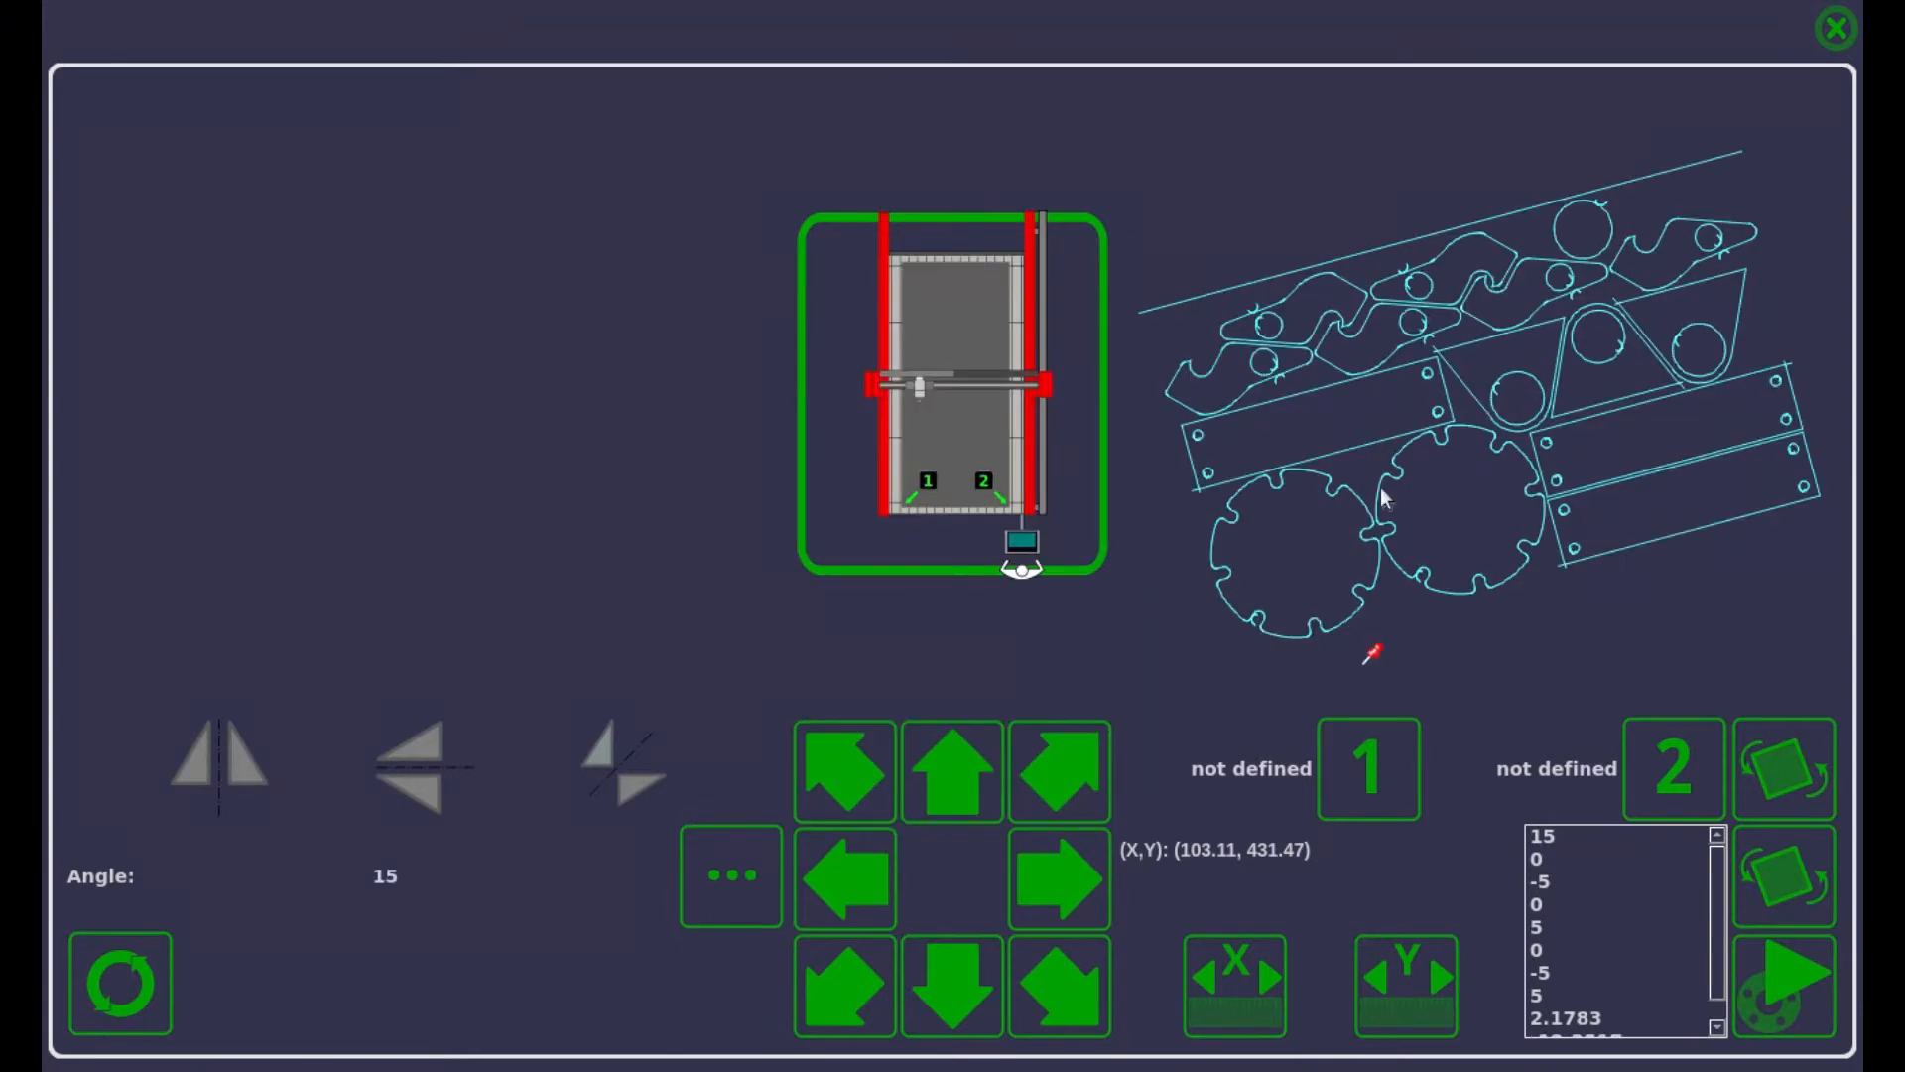
Step: Return the parts layout to a rotation angle of 0 degrees
left_click(752, 904)
left_click(901, 736)
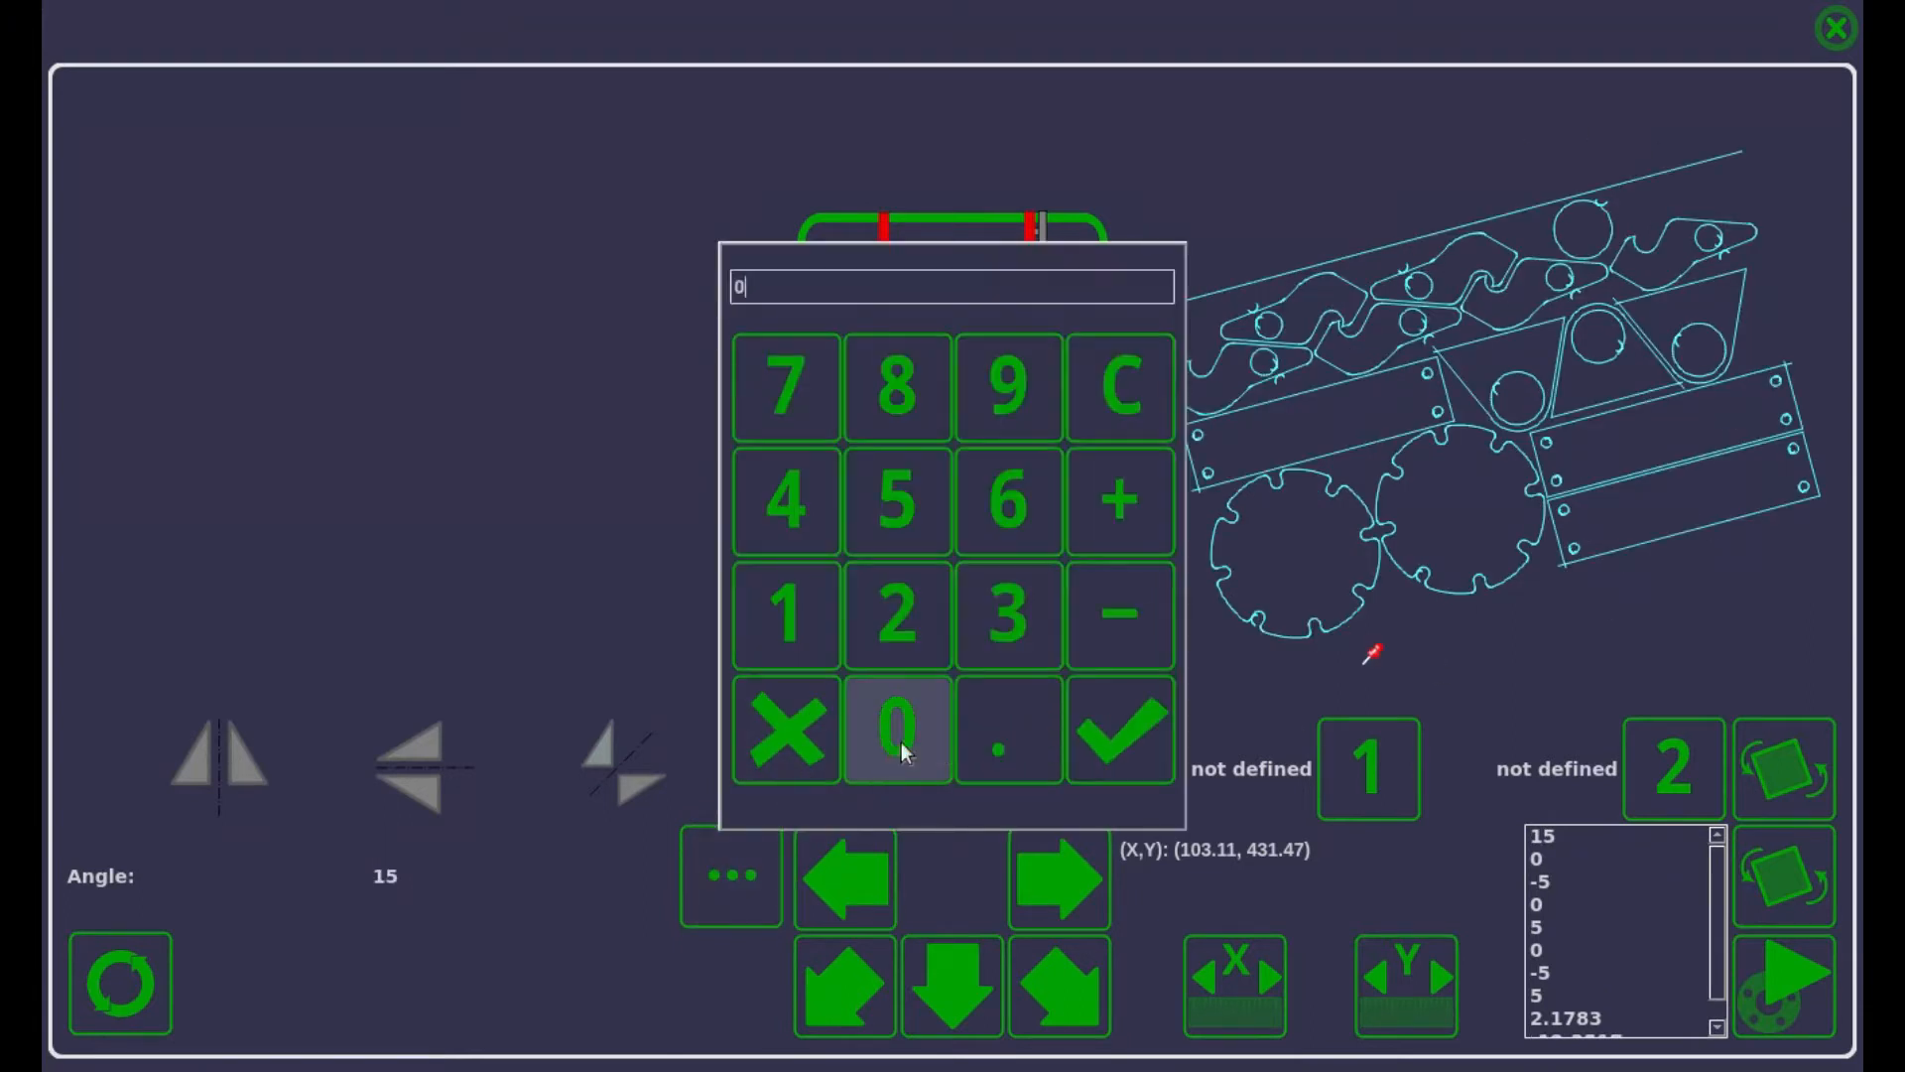
left_click(1120, 726)
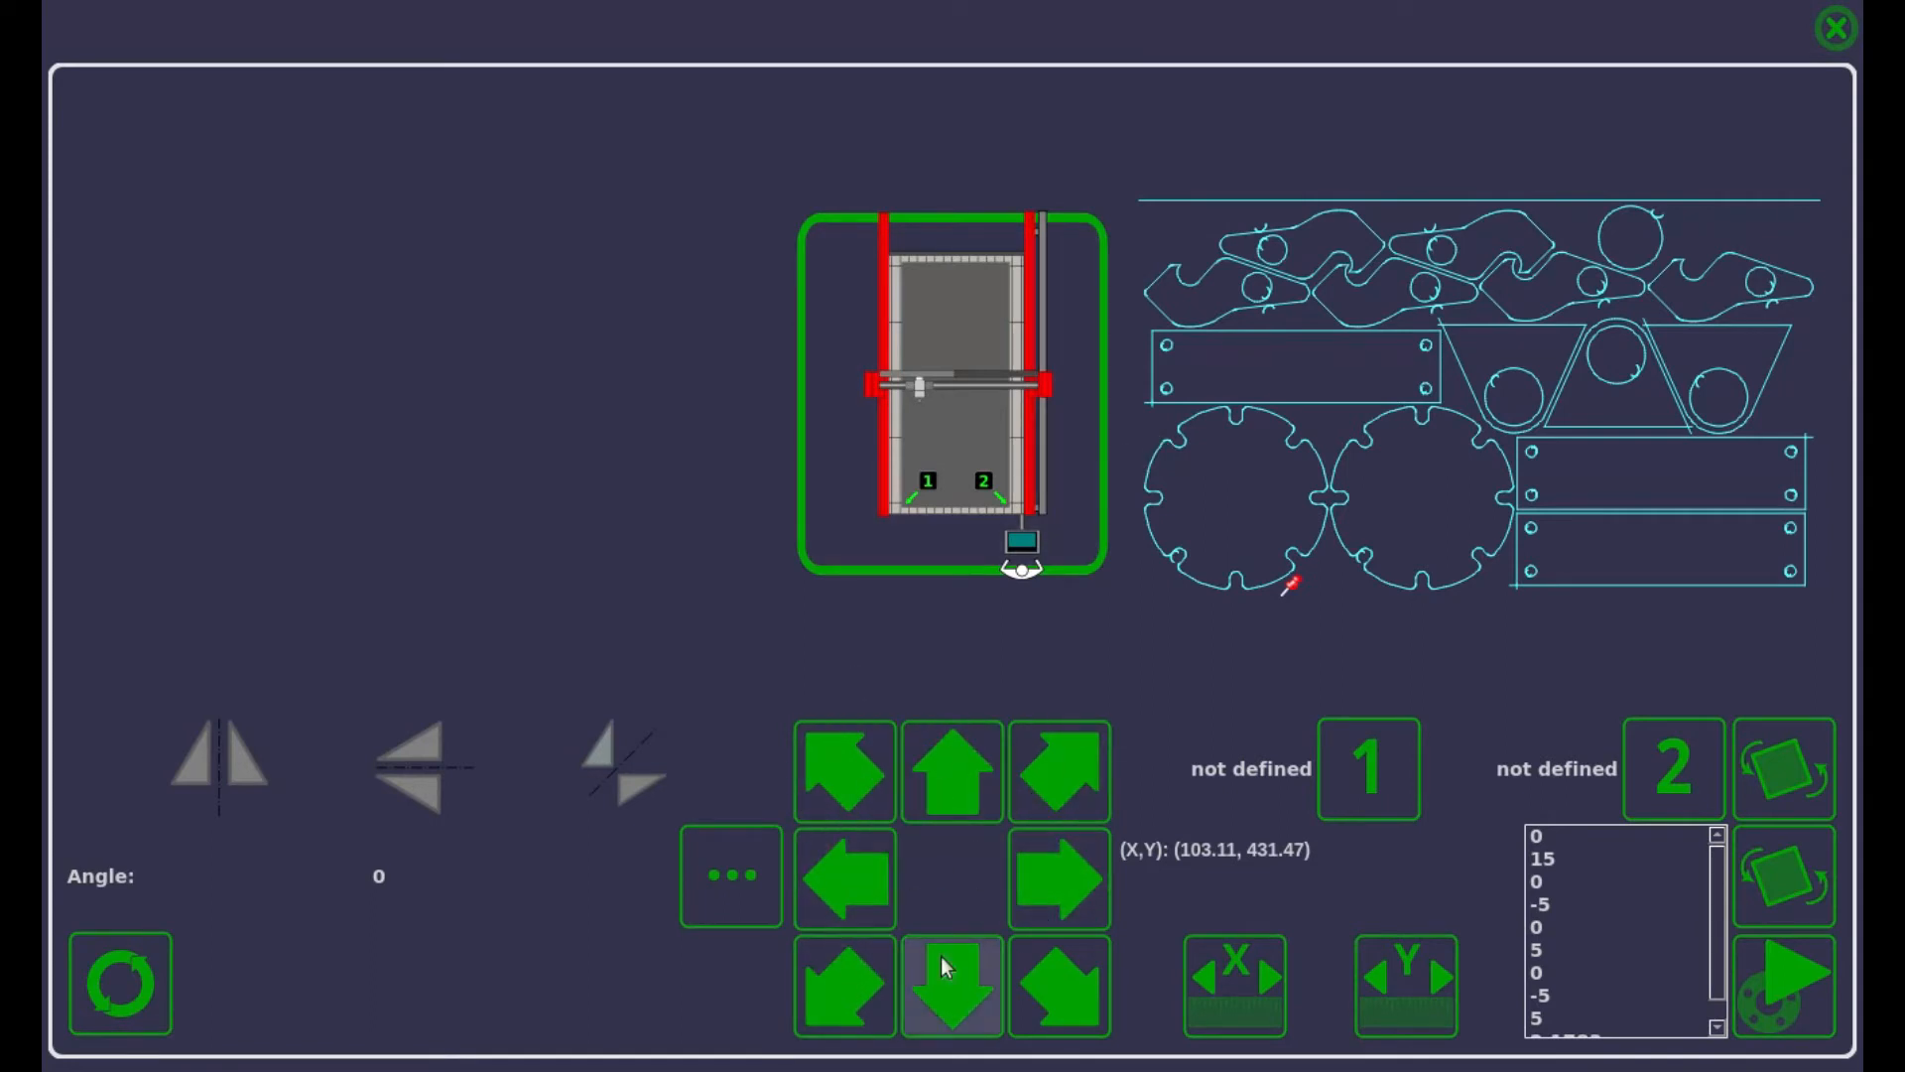
Step: Jog the torch to about X 155.2, Y 491.4 and store that position as sheet alignment point 1
left_click(1047, 915)
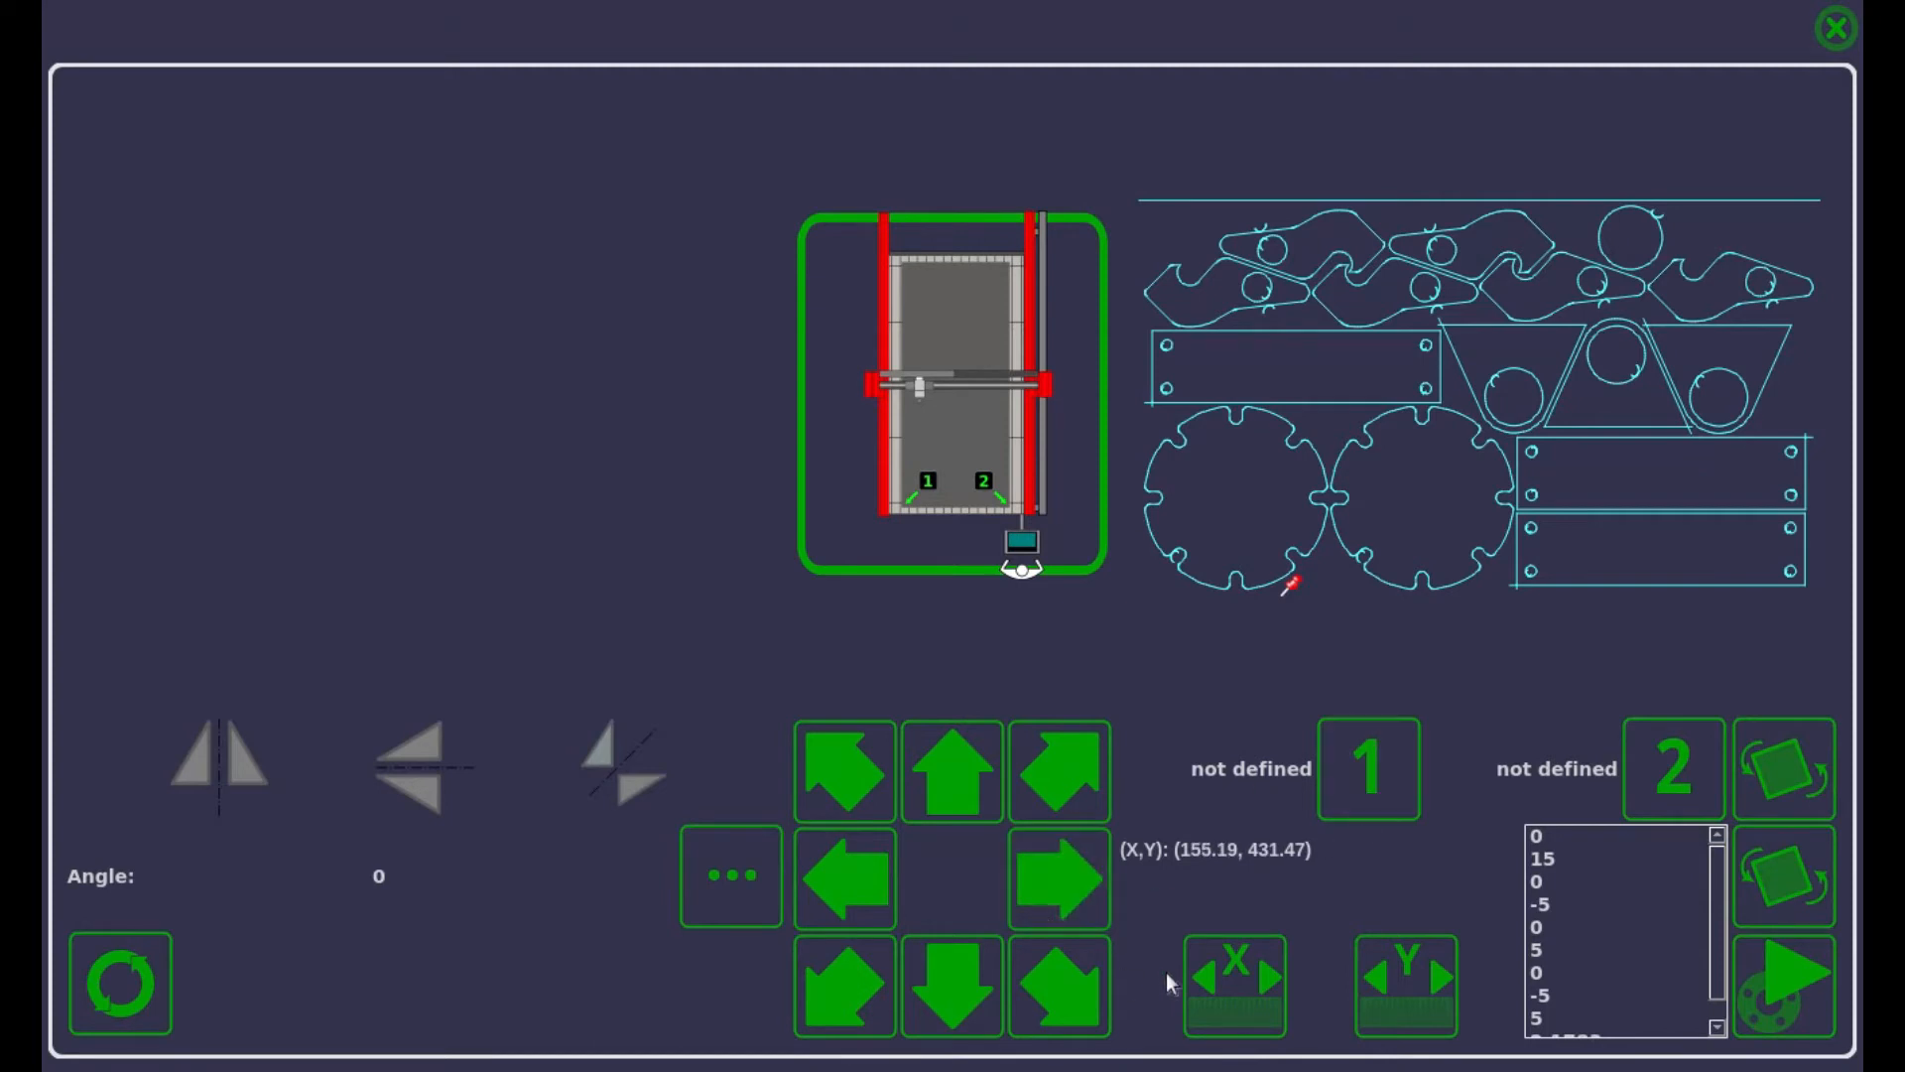
left_click(941, 770)
left_click(1367, 781)
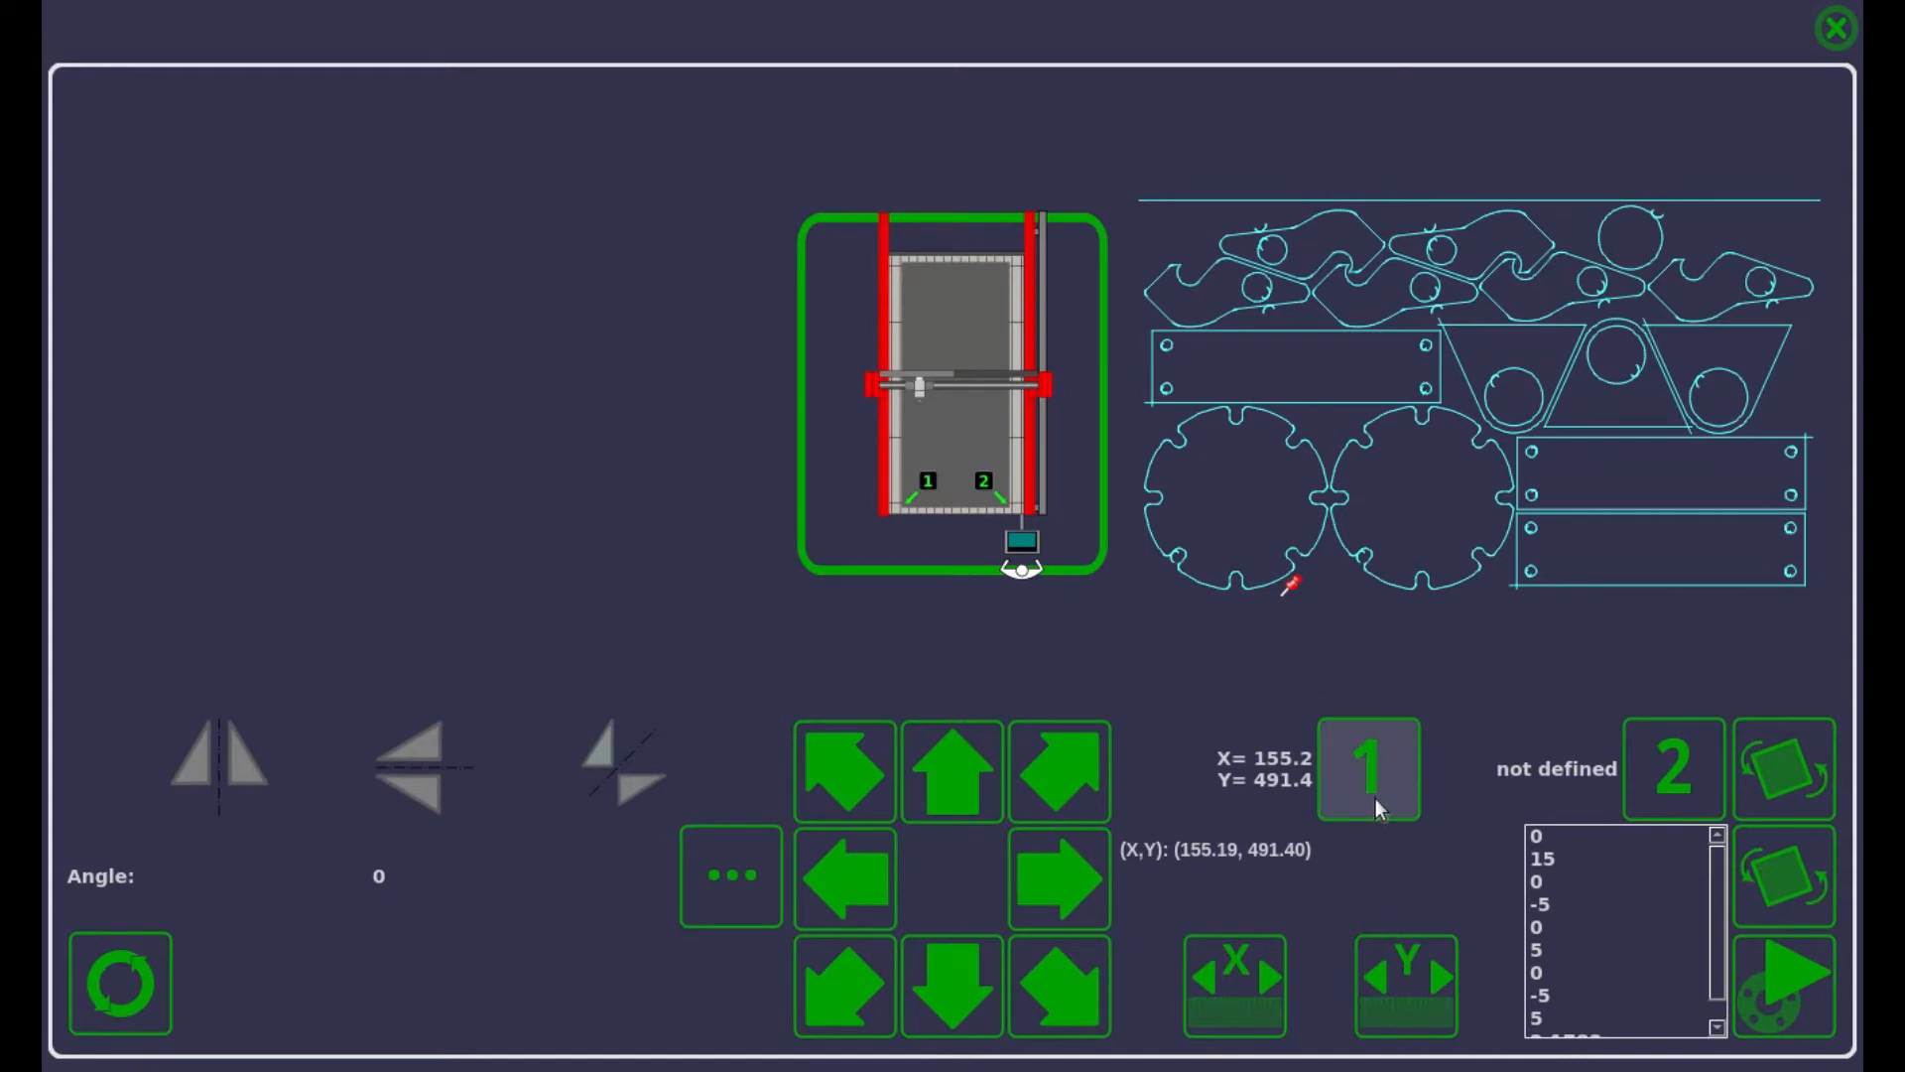
Step: Store alignment point 2 at about X 243.4, Y 518.2 and rotate the NC program to the angle between the two points
left_click(1092, 864)
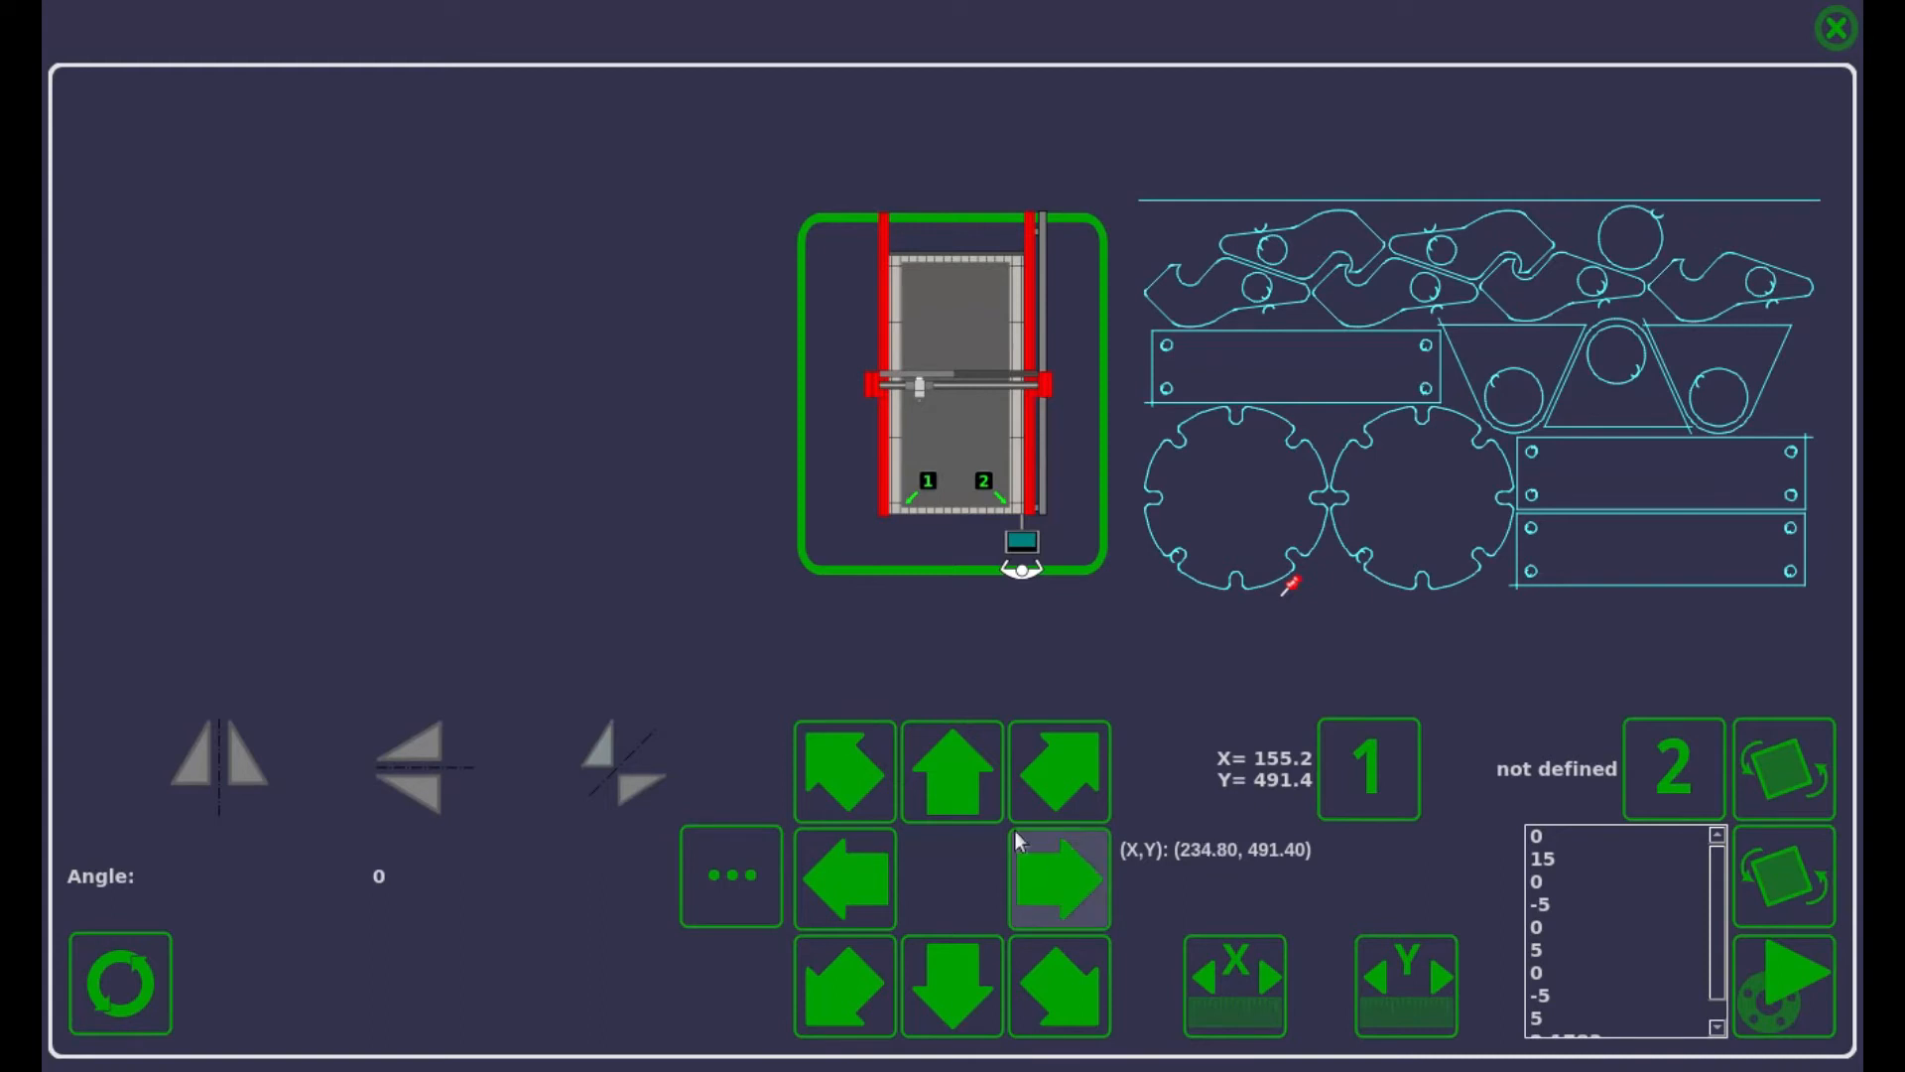
left_click(973, 790)
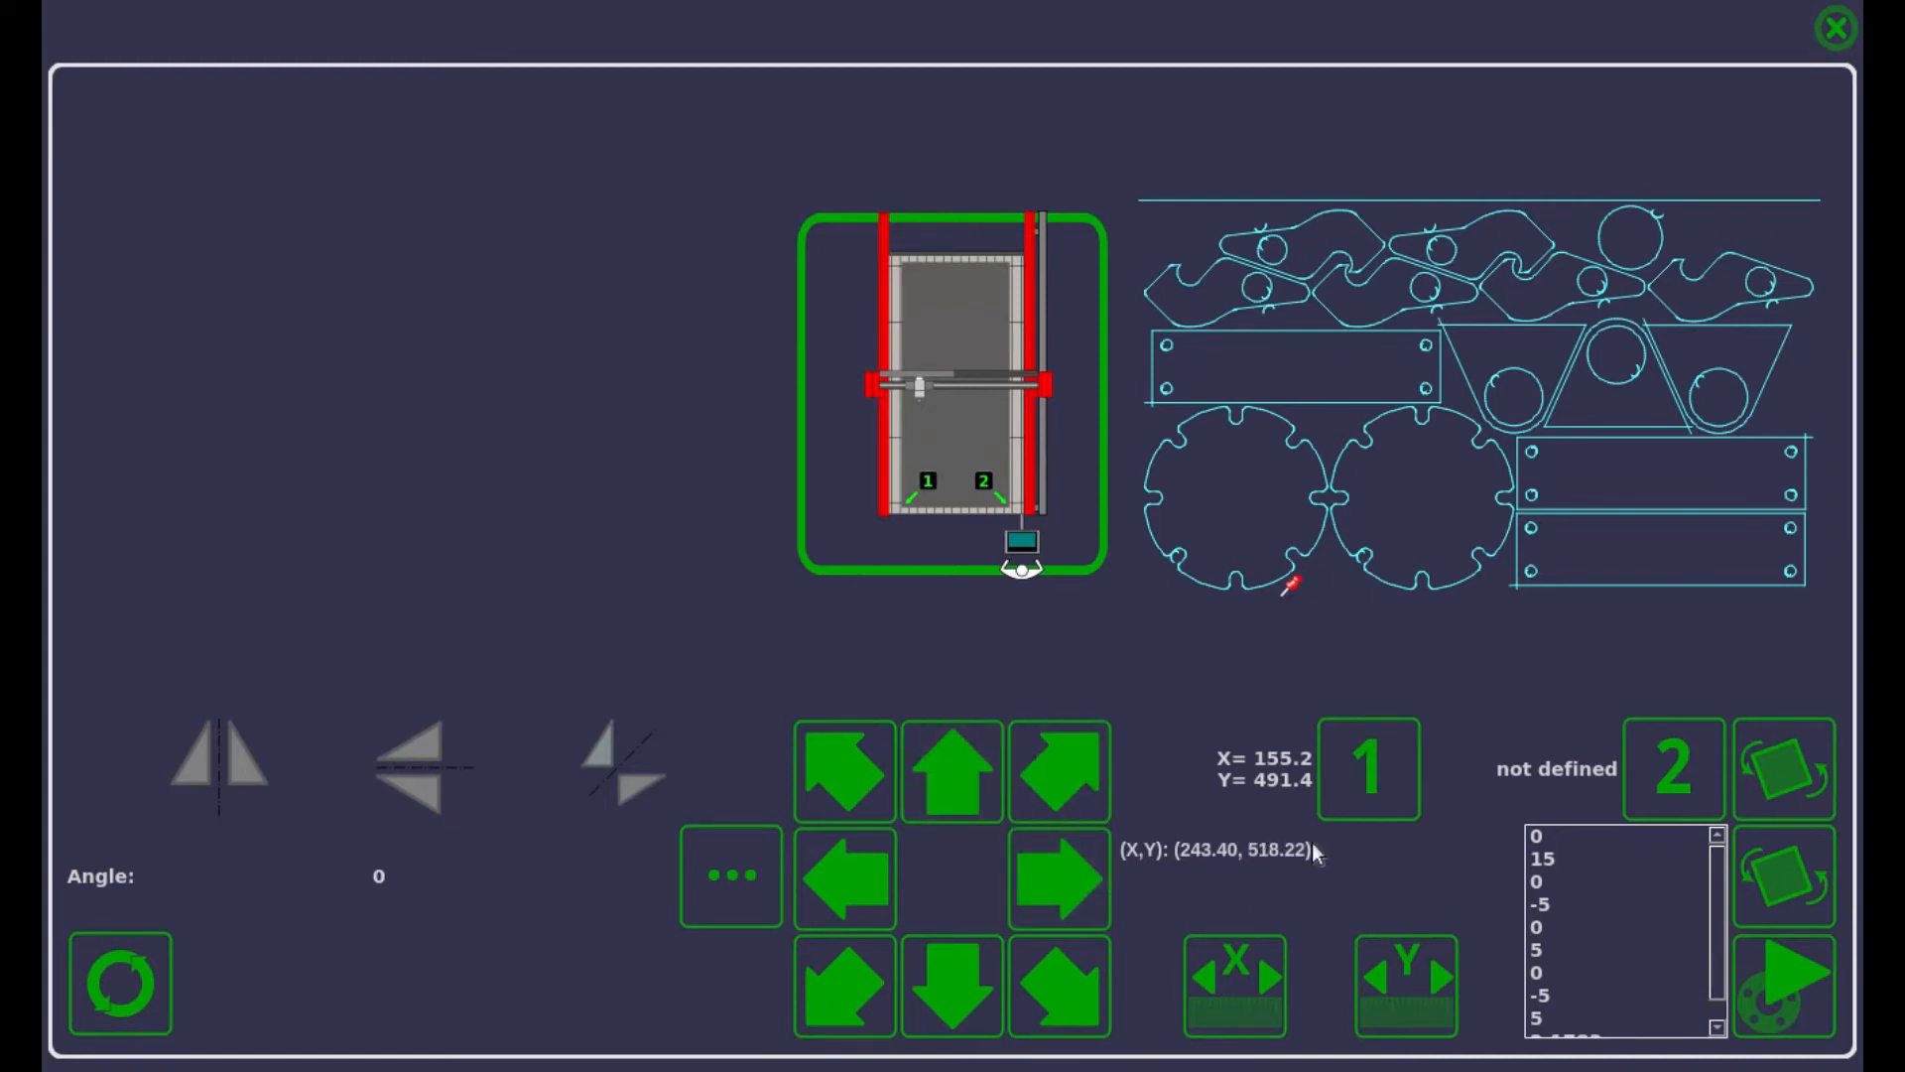
left_click(1671, 764)
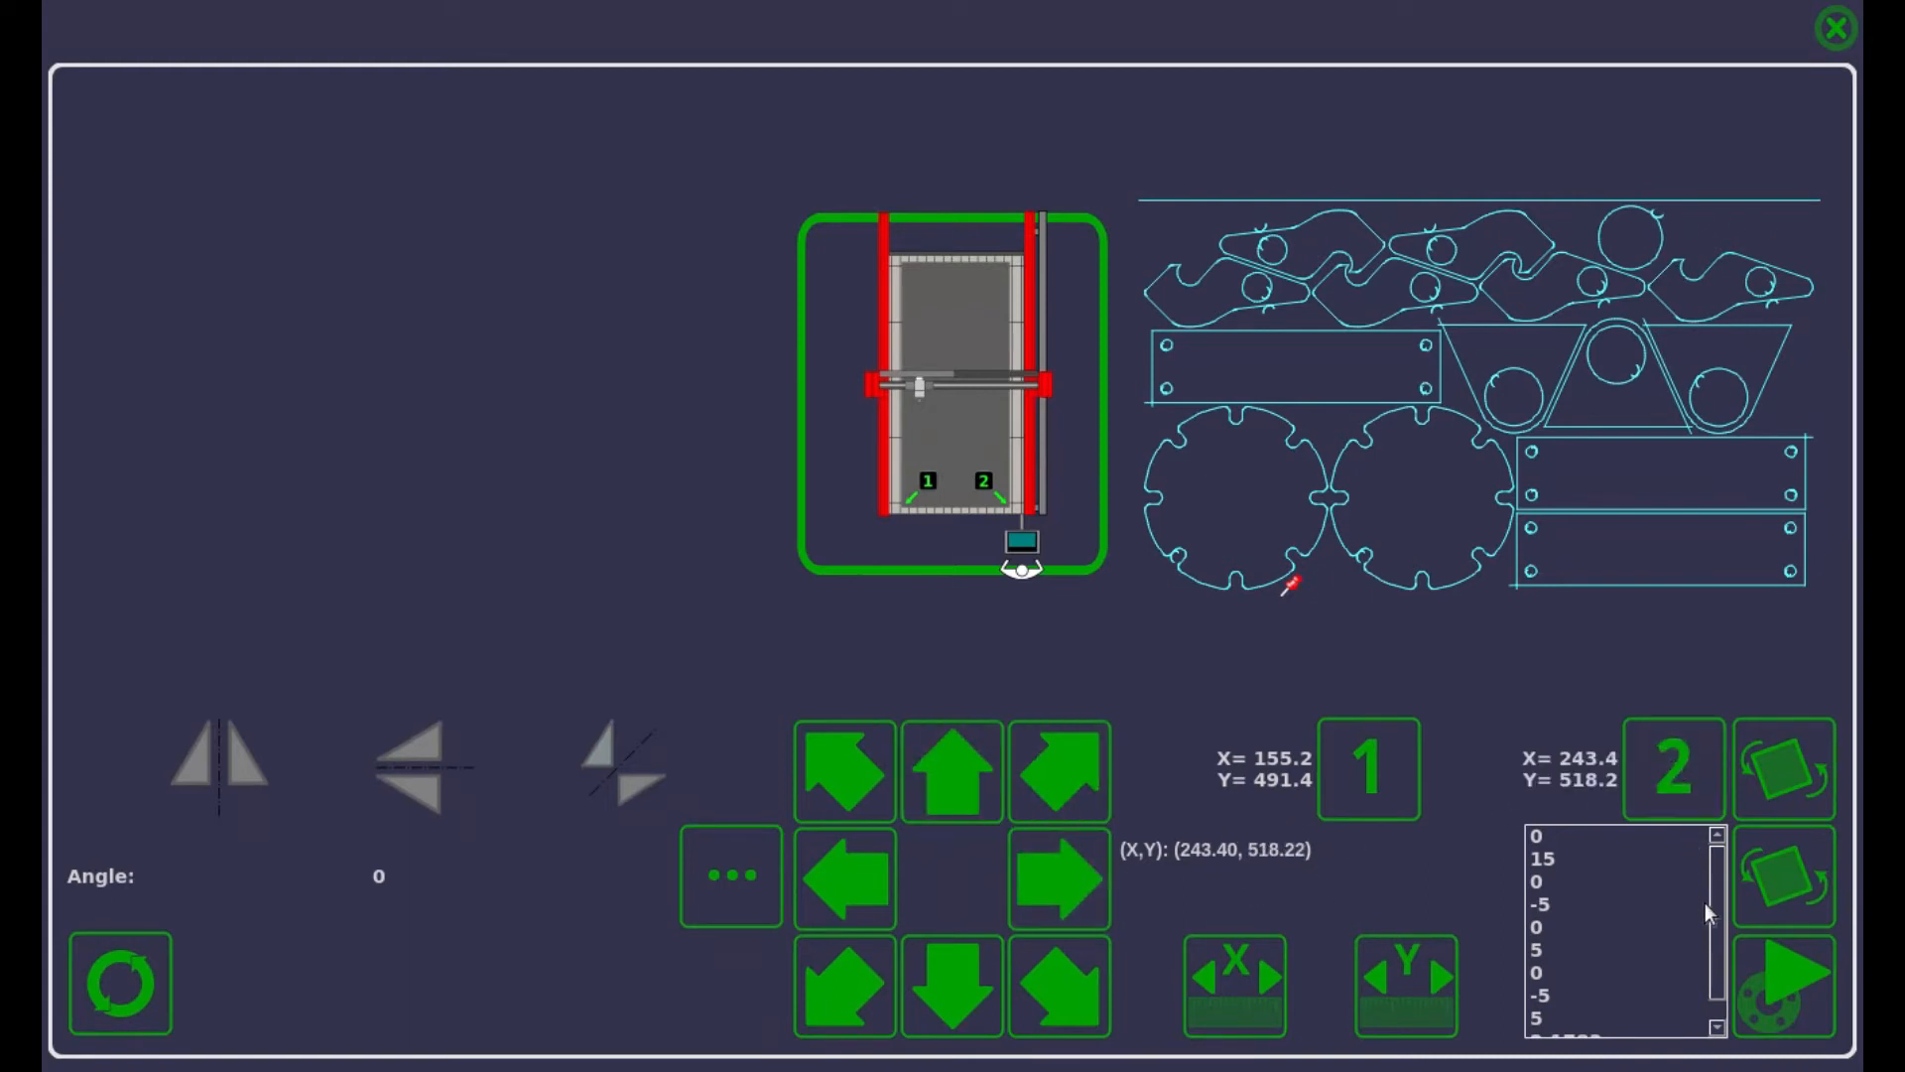
left_click(1771, 773)
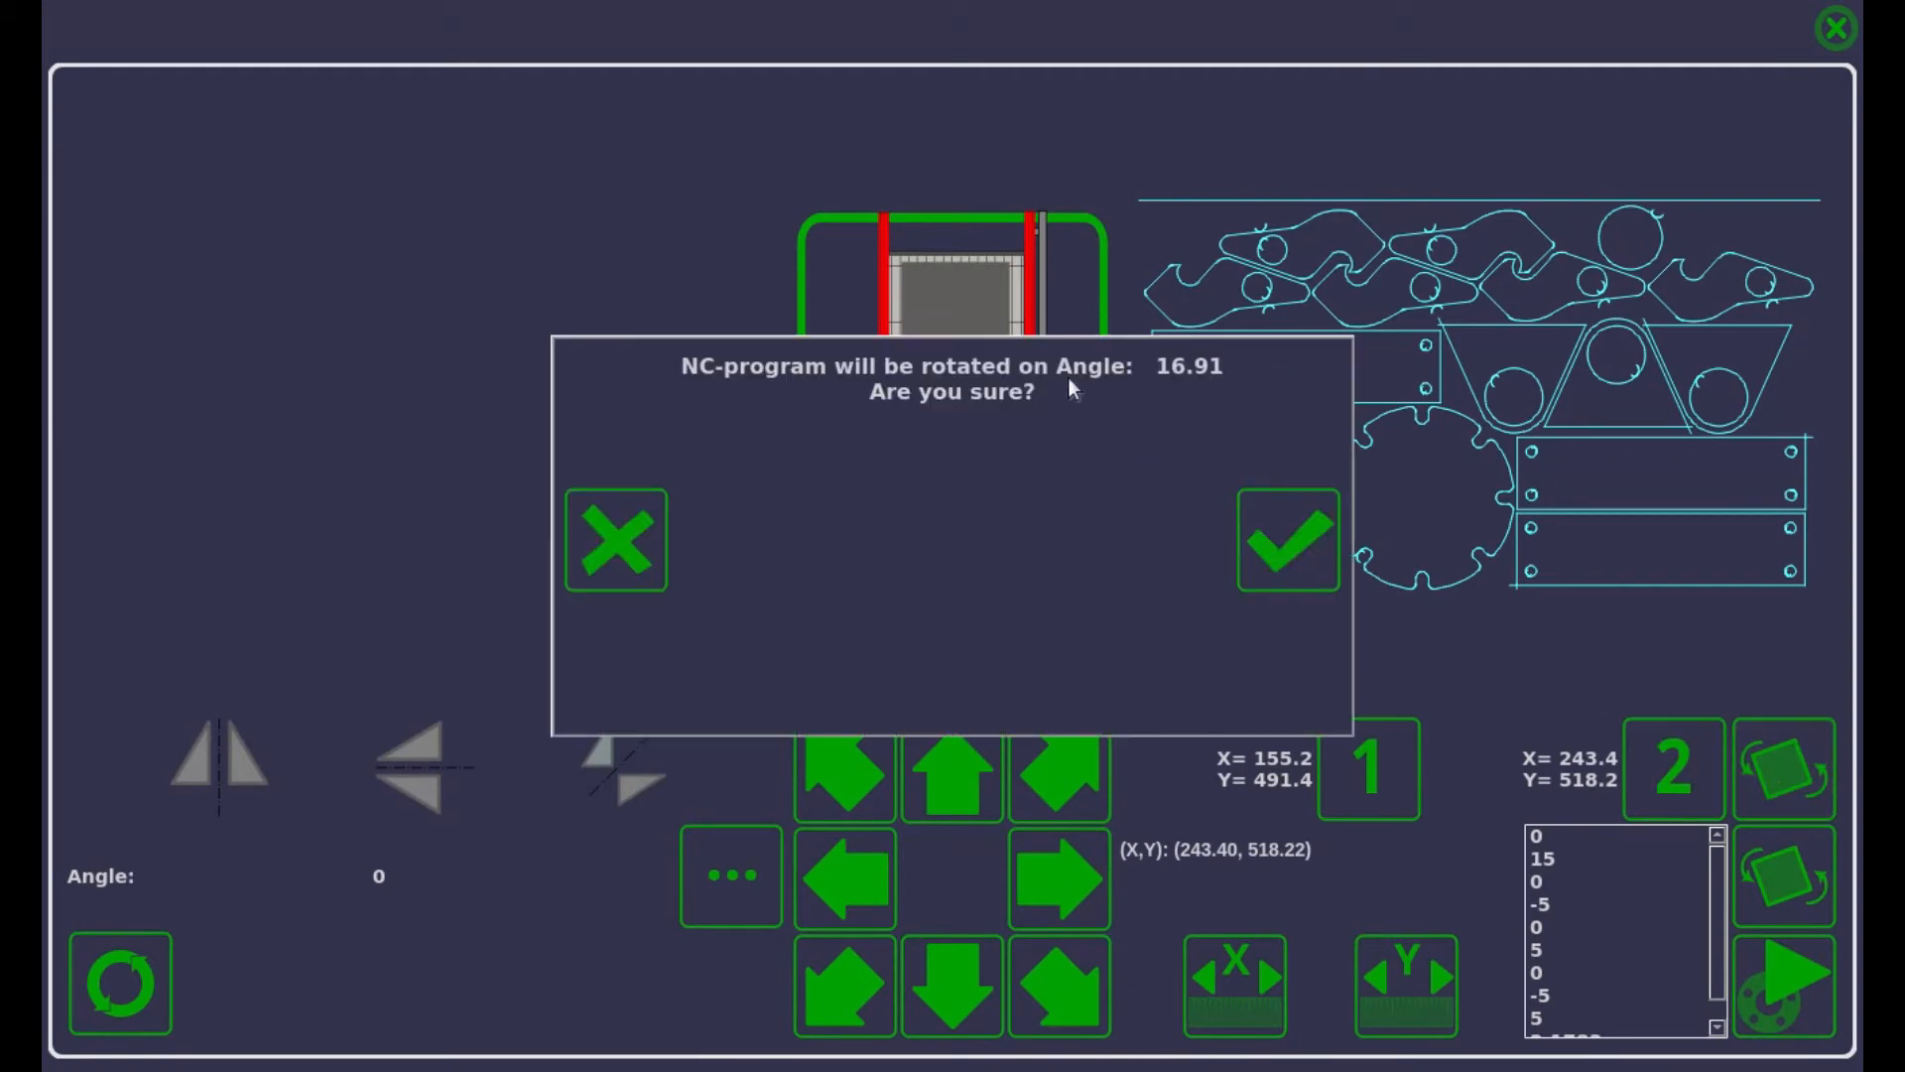
left_click(1284, 552)
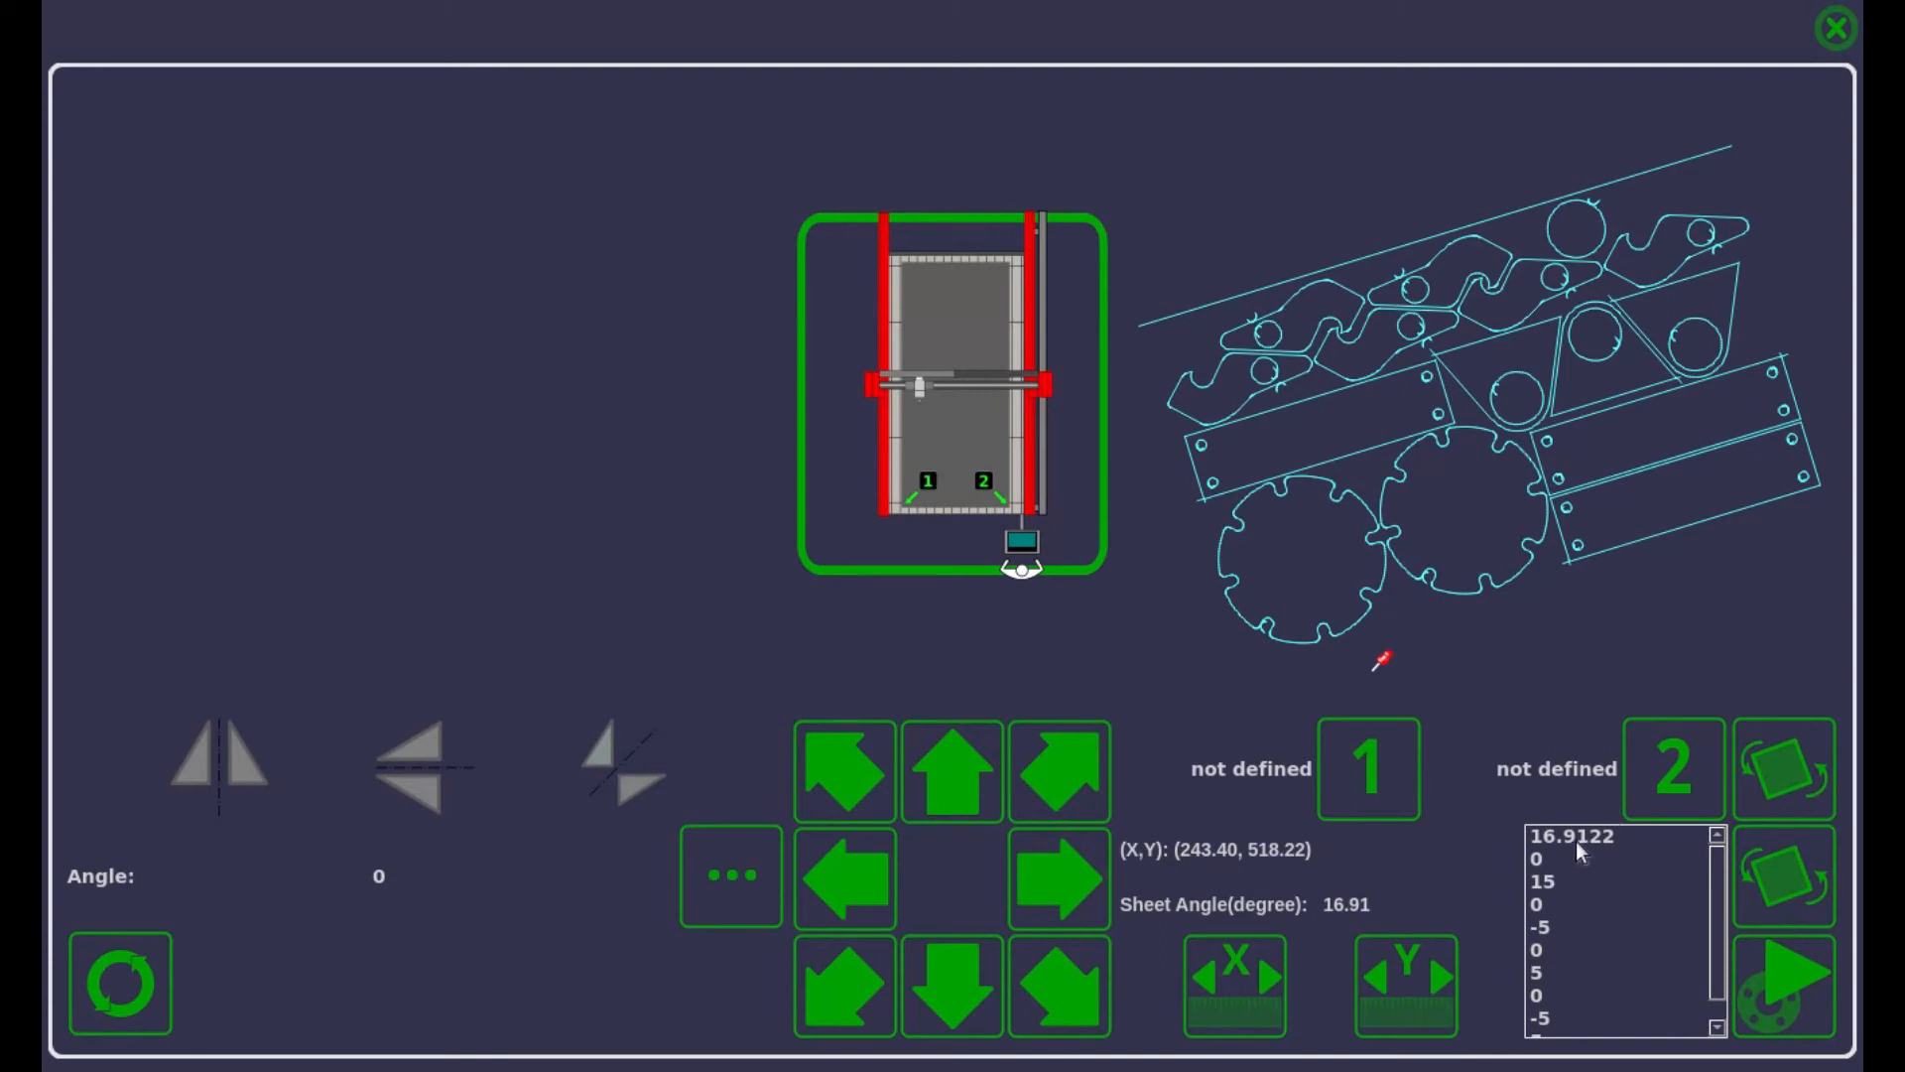
Step: Rotate the NC program back to a previous angle of 0 chosen from the angle history
scroll(1586, 908, "down", 1)
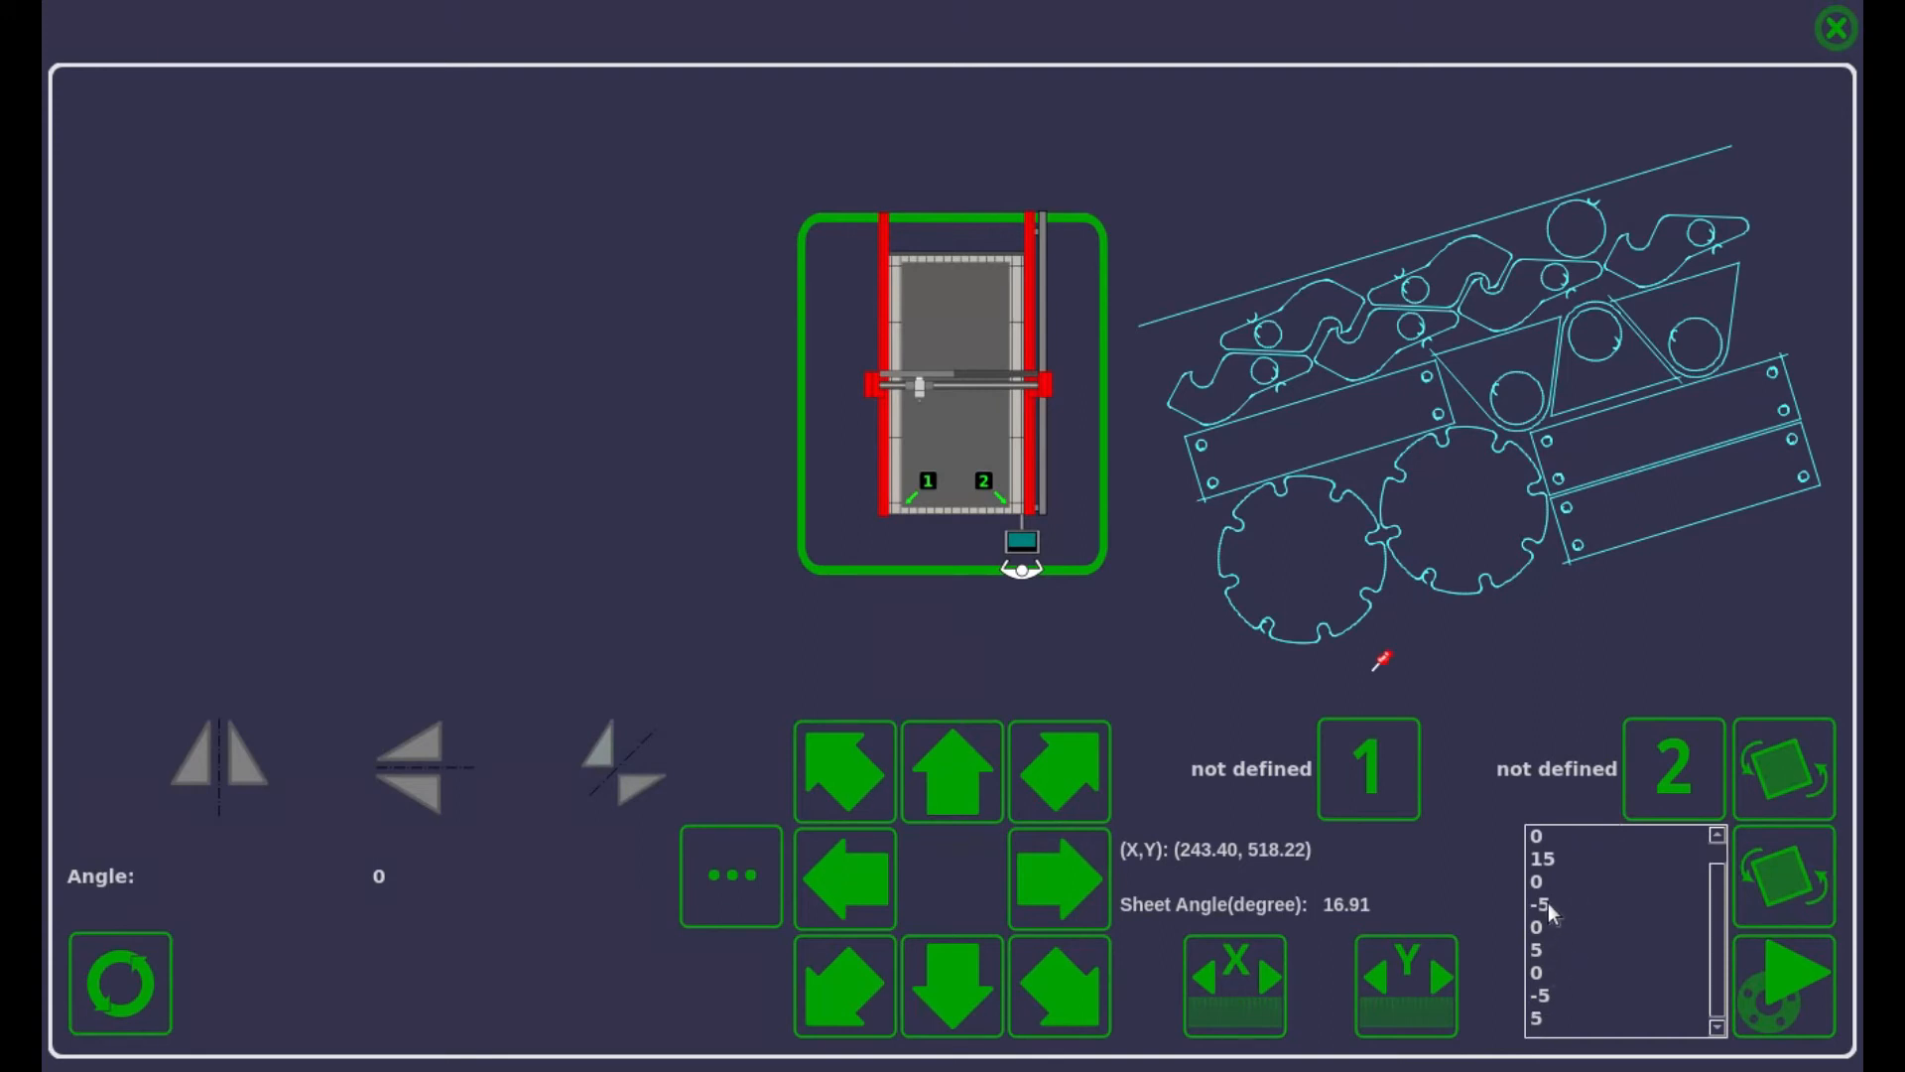
left_click(1545, 928)
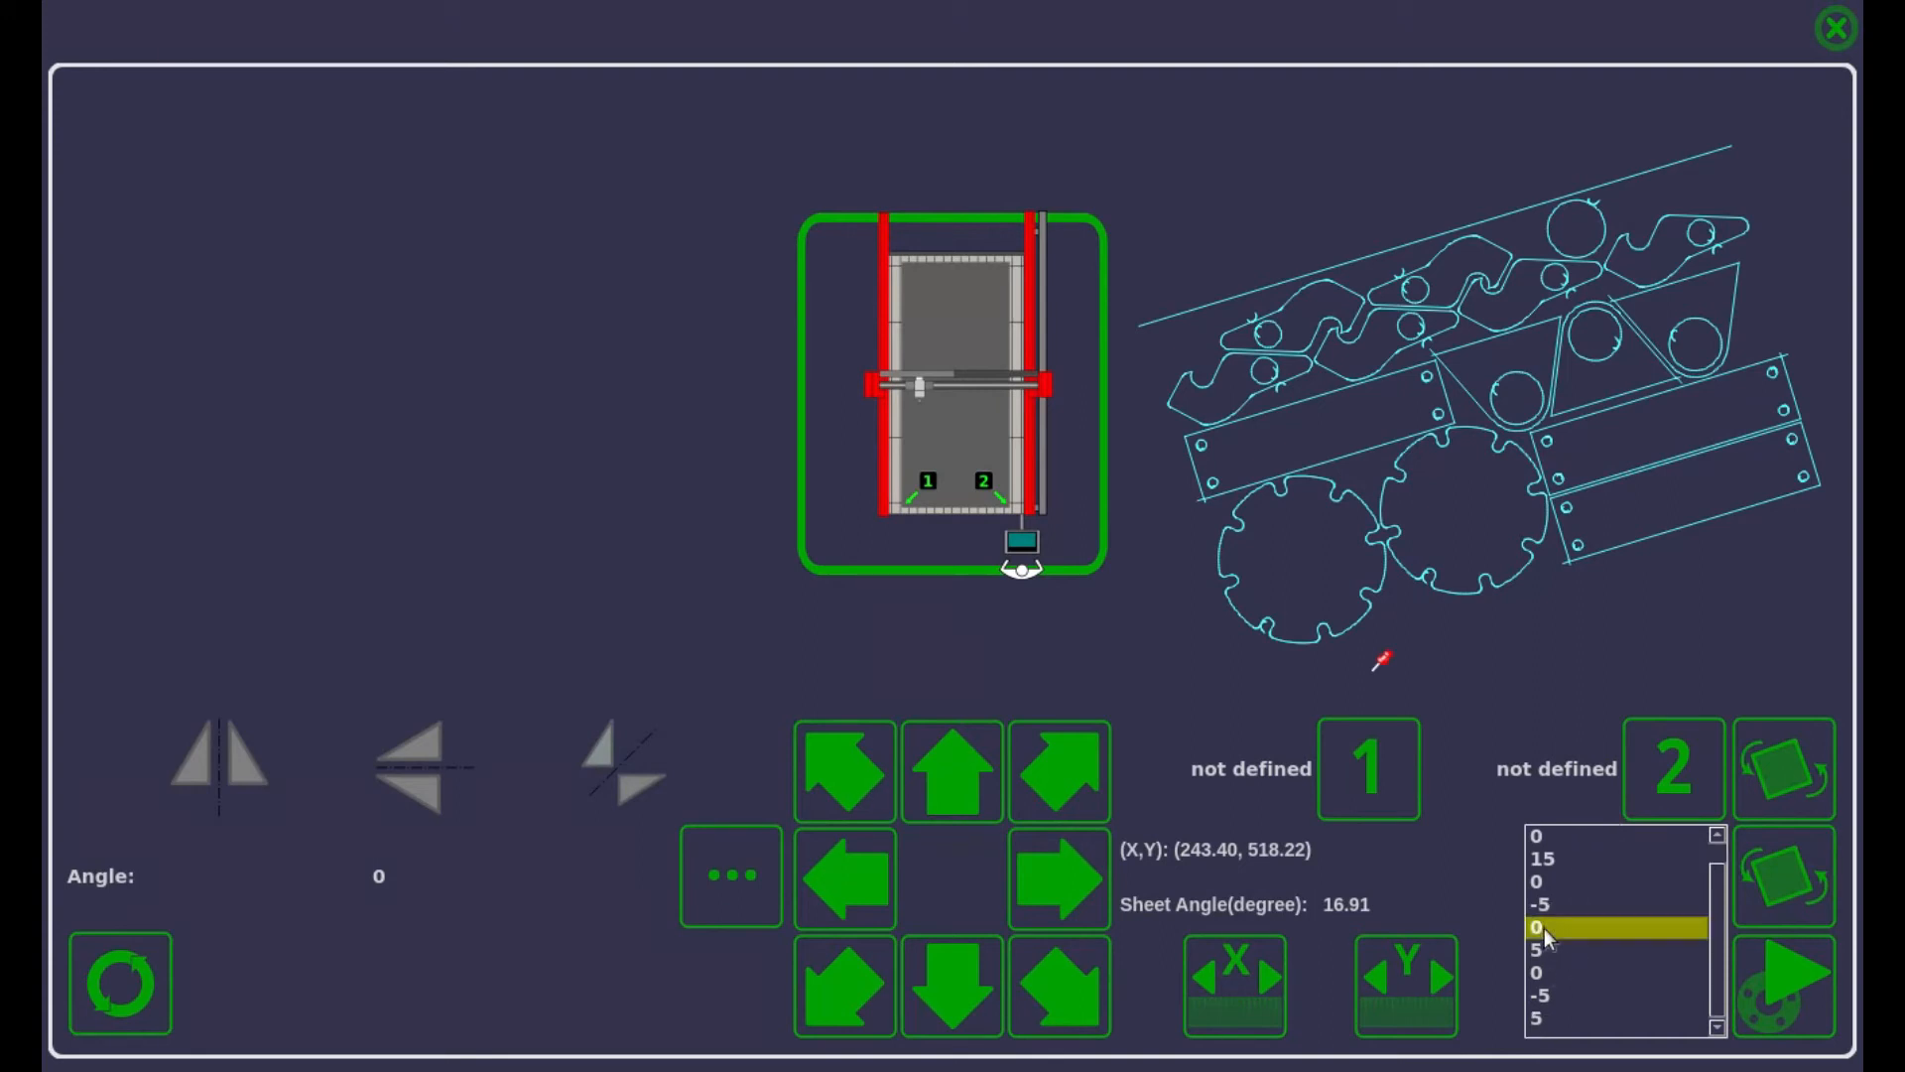
left_click(1767, 875)
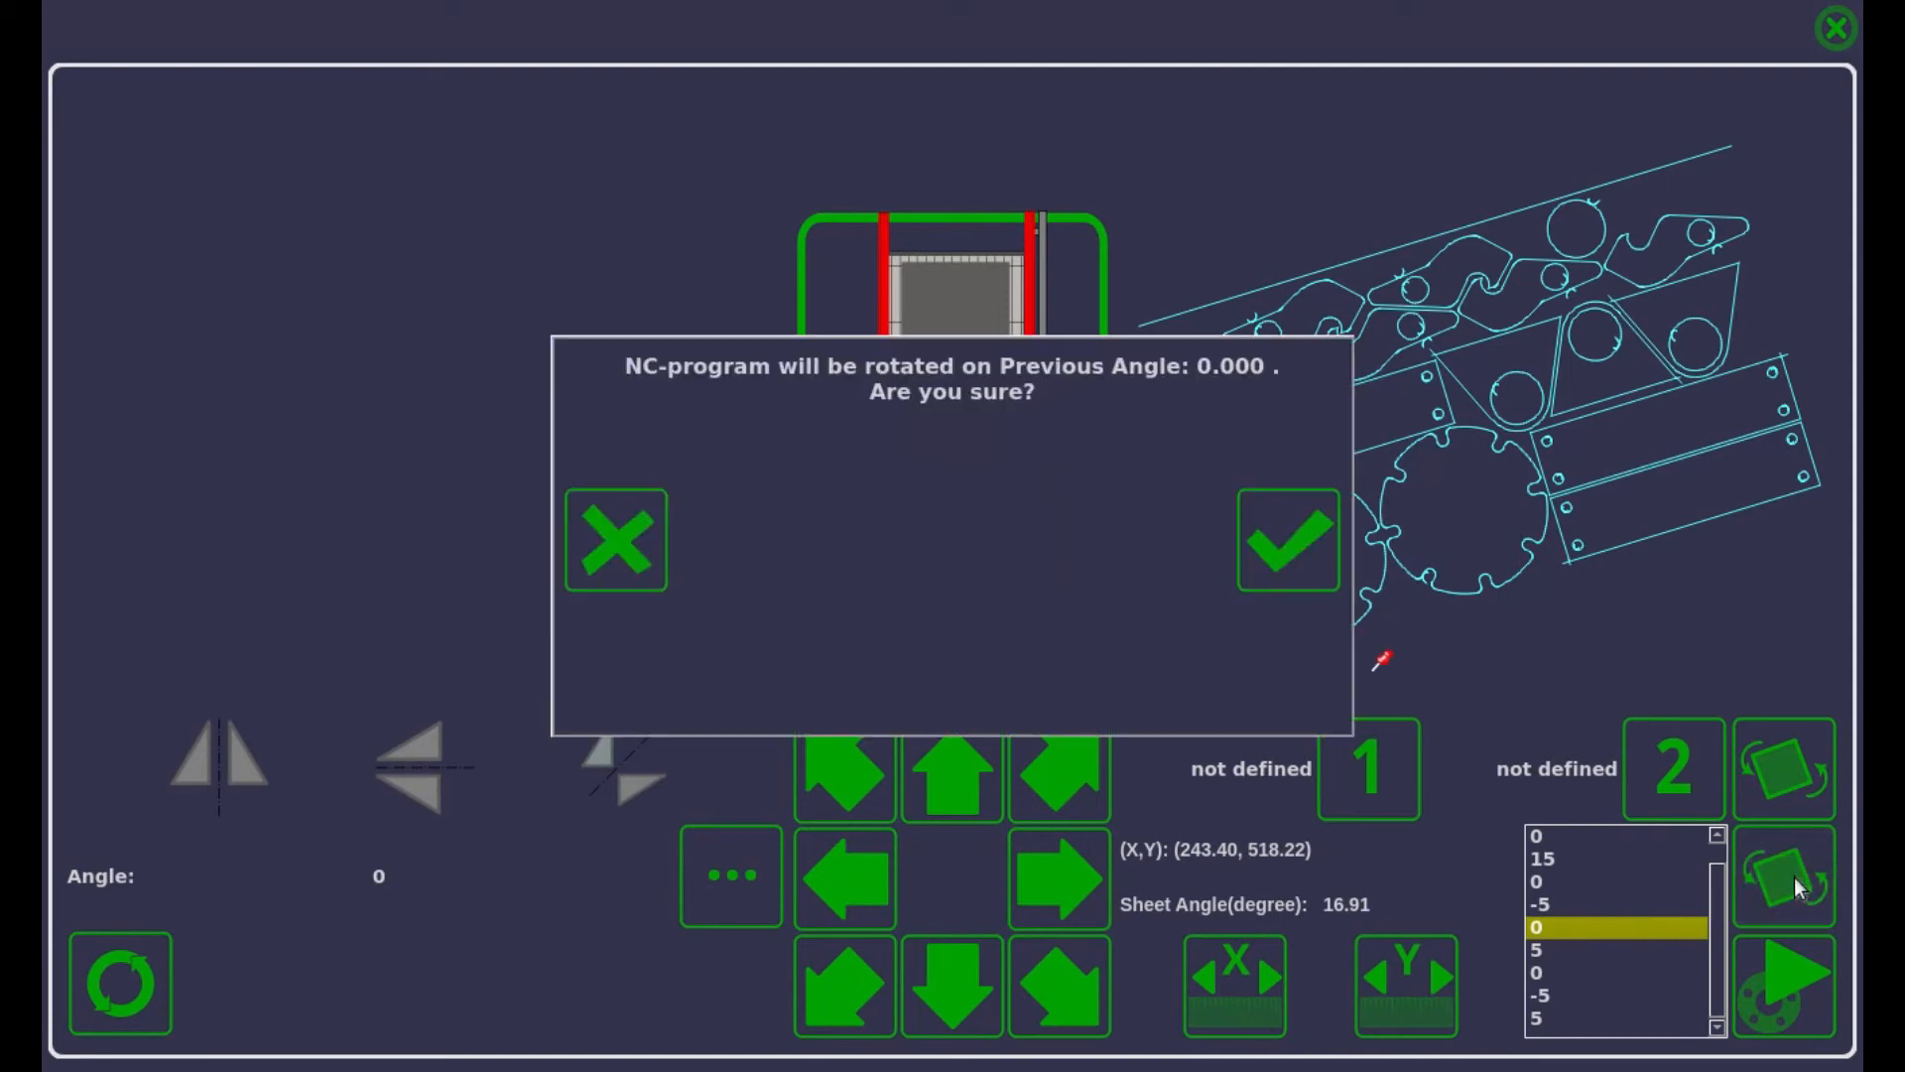
left_click(1303, 552)
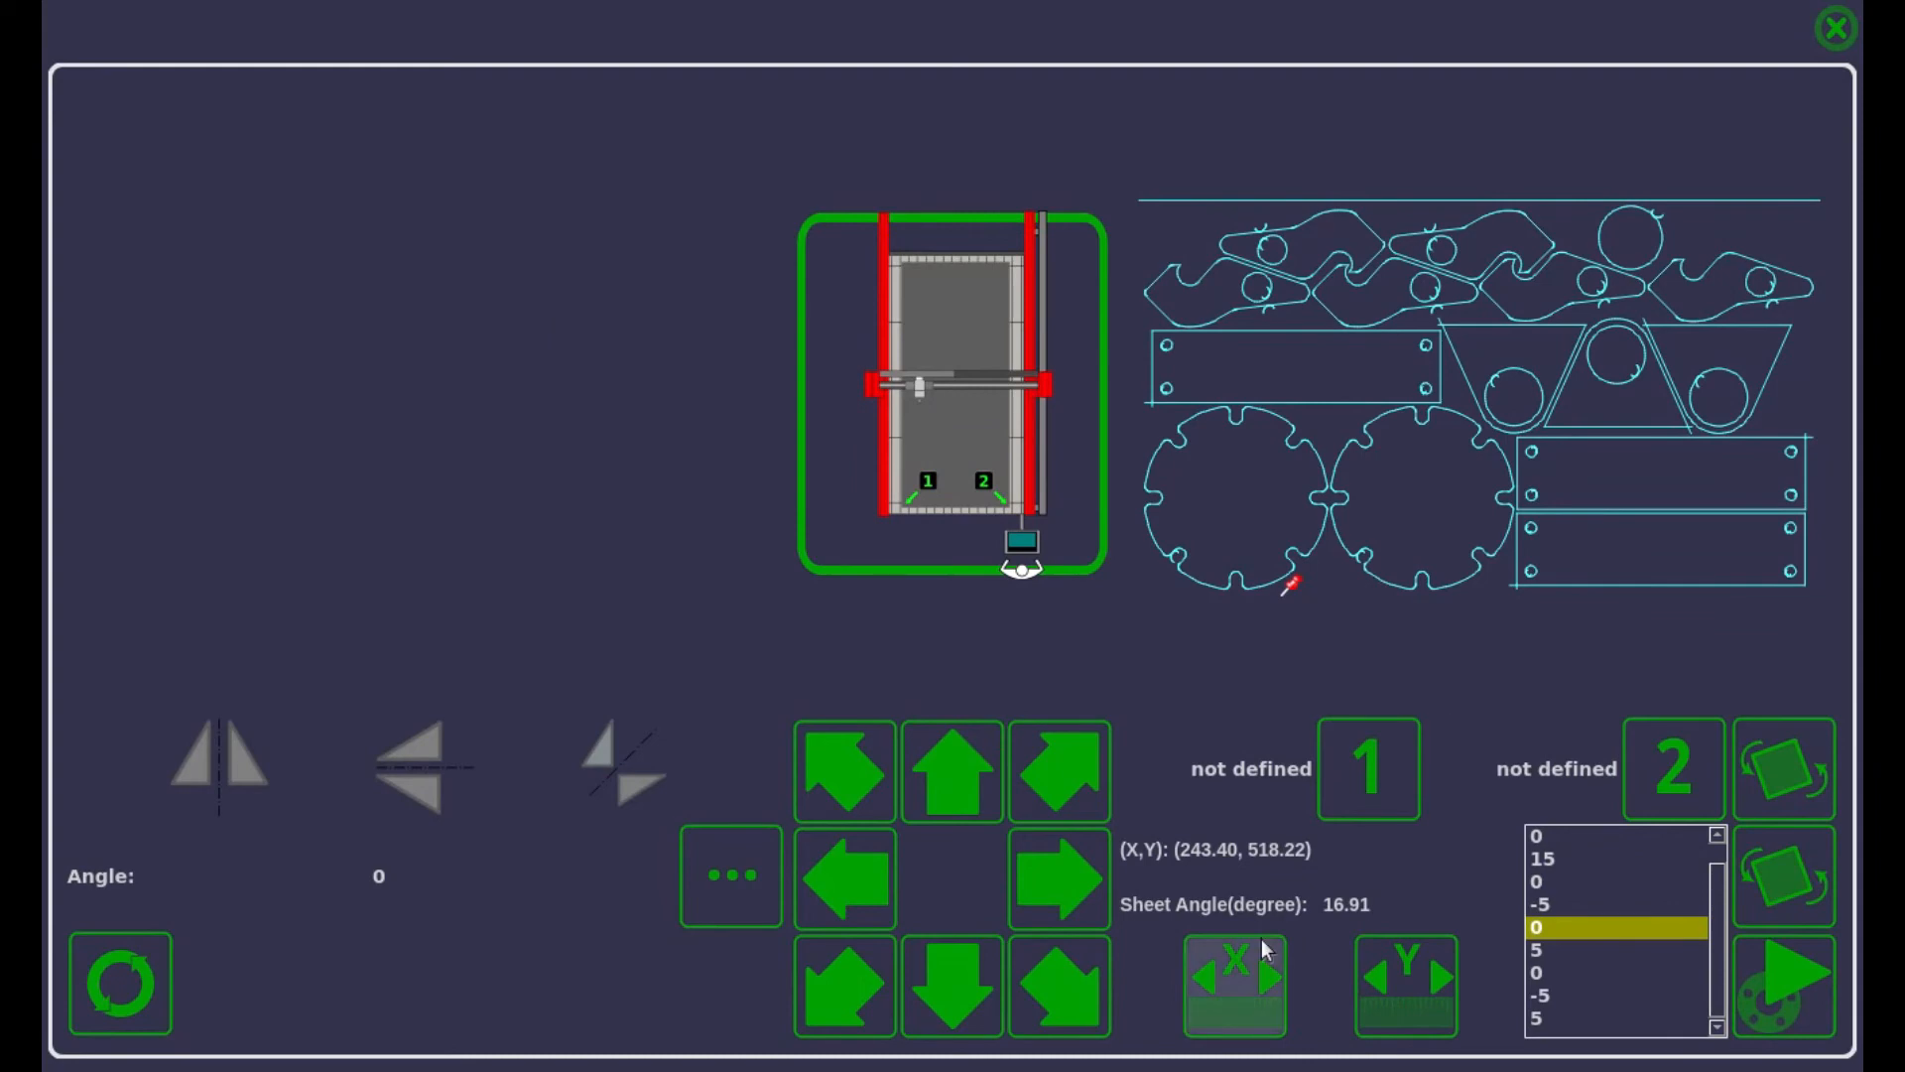
Step: Move the torch by an exact distance of 20 along X and 20 along Y
left_click(1258, 955)
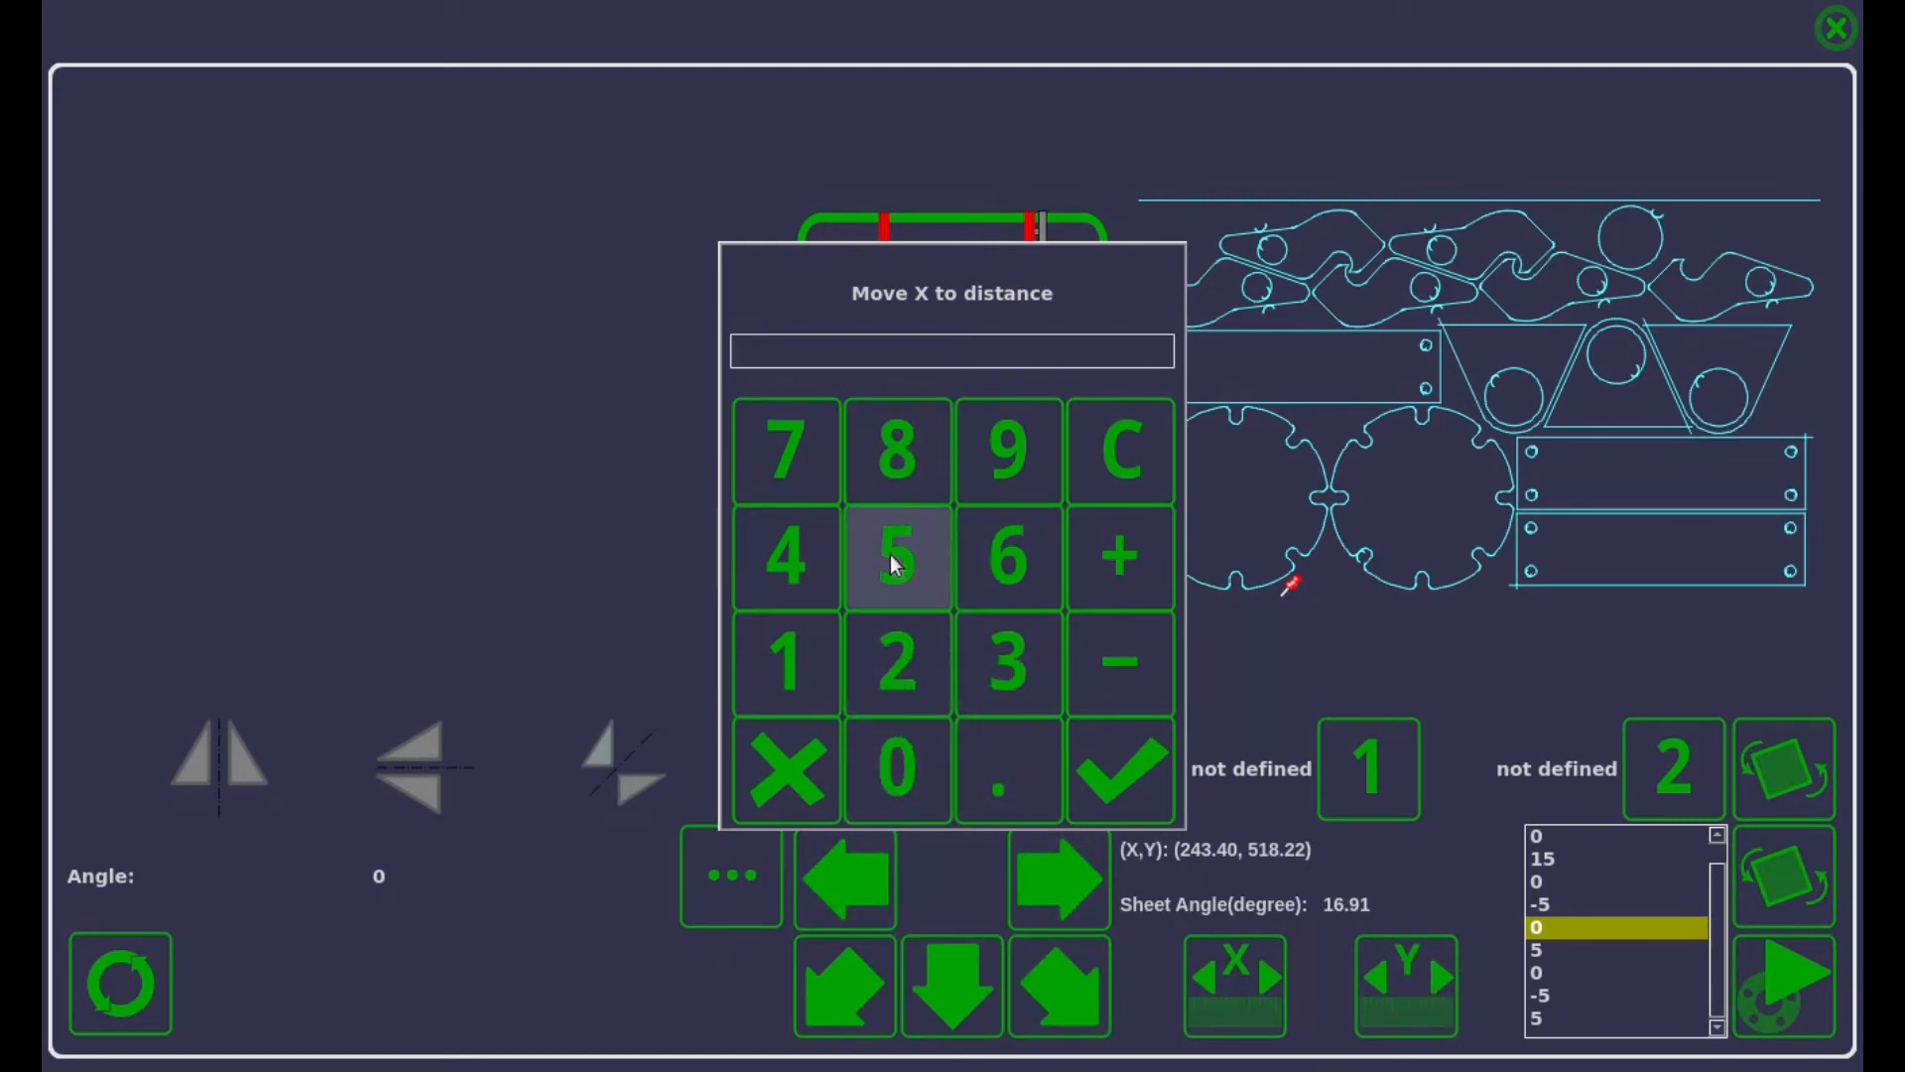
left_click(898, 655)
left_click(898, 769)
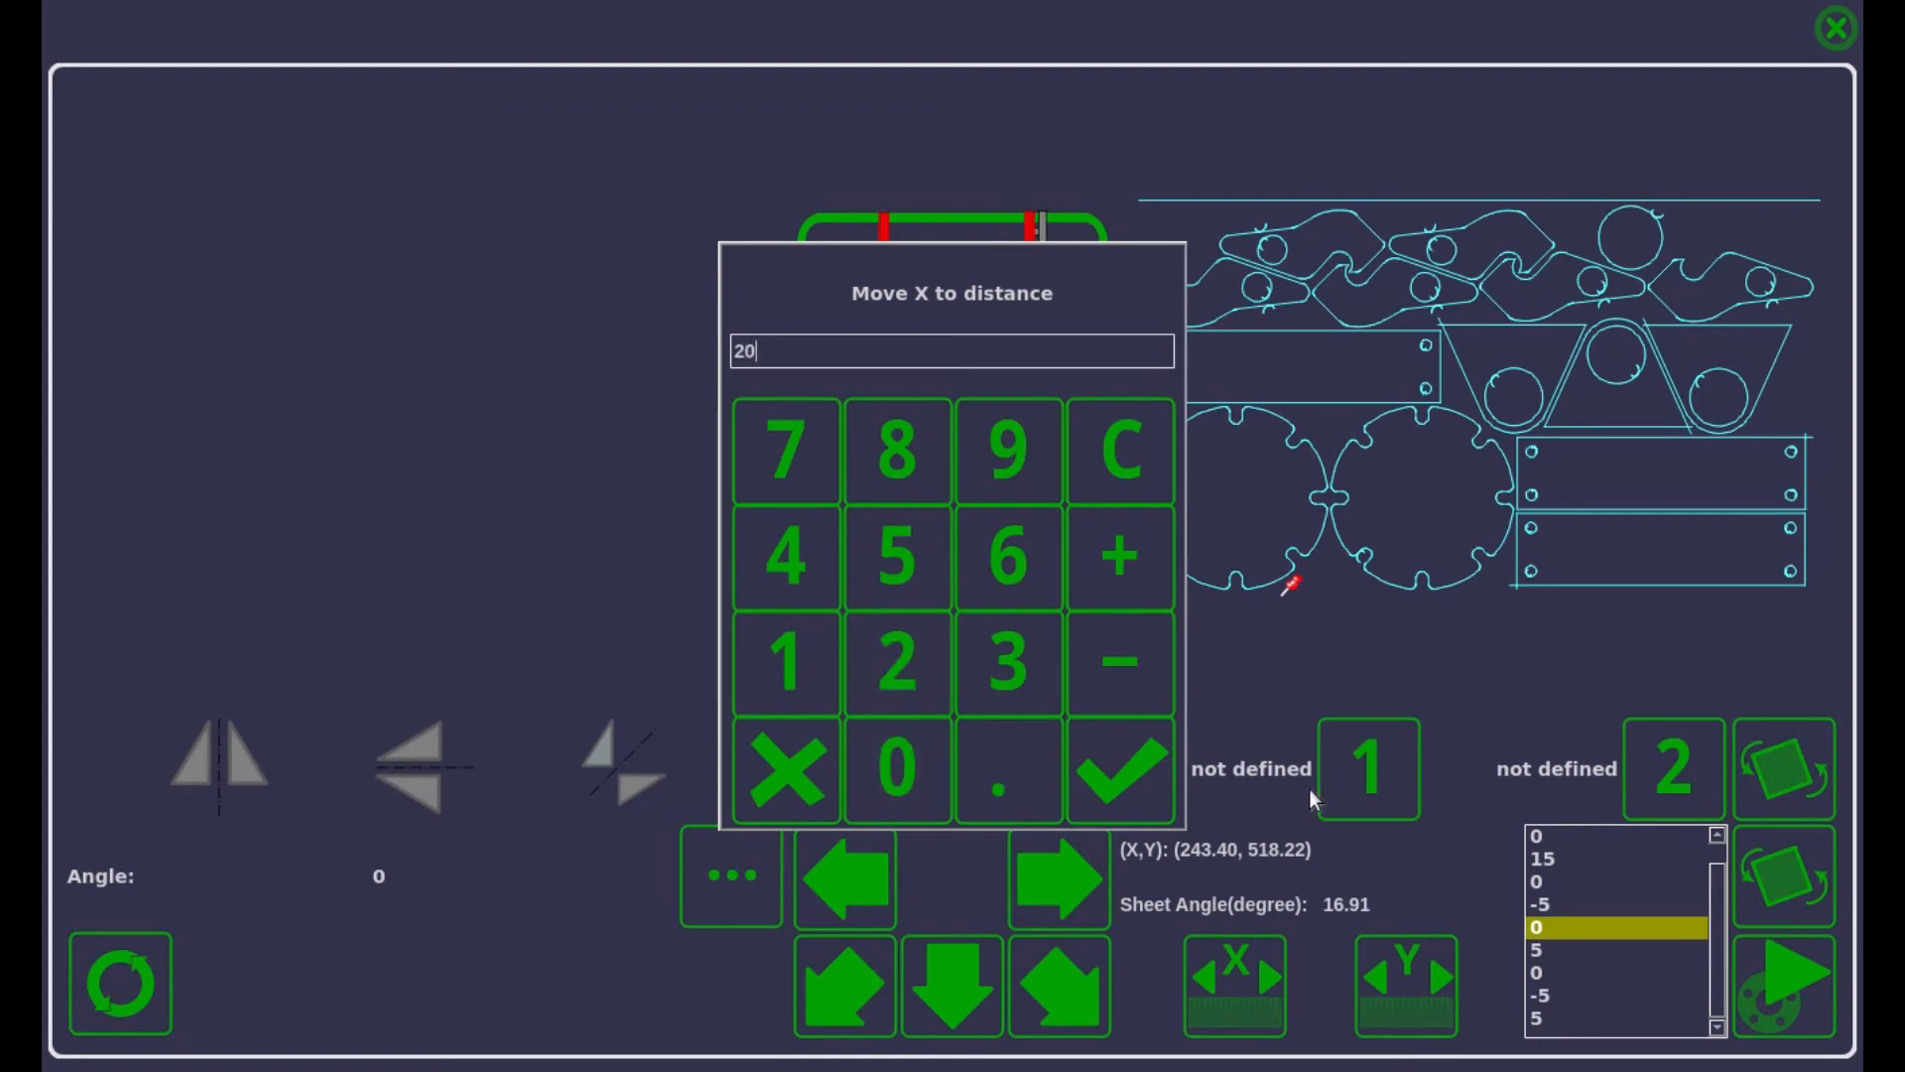
left_click(1147, 769)
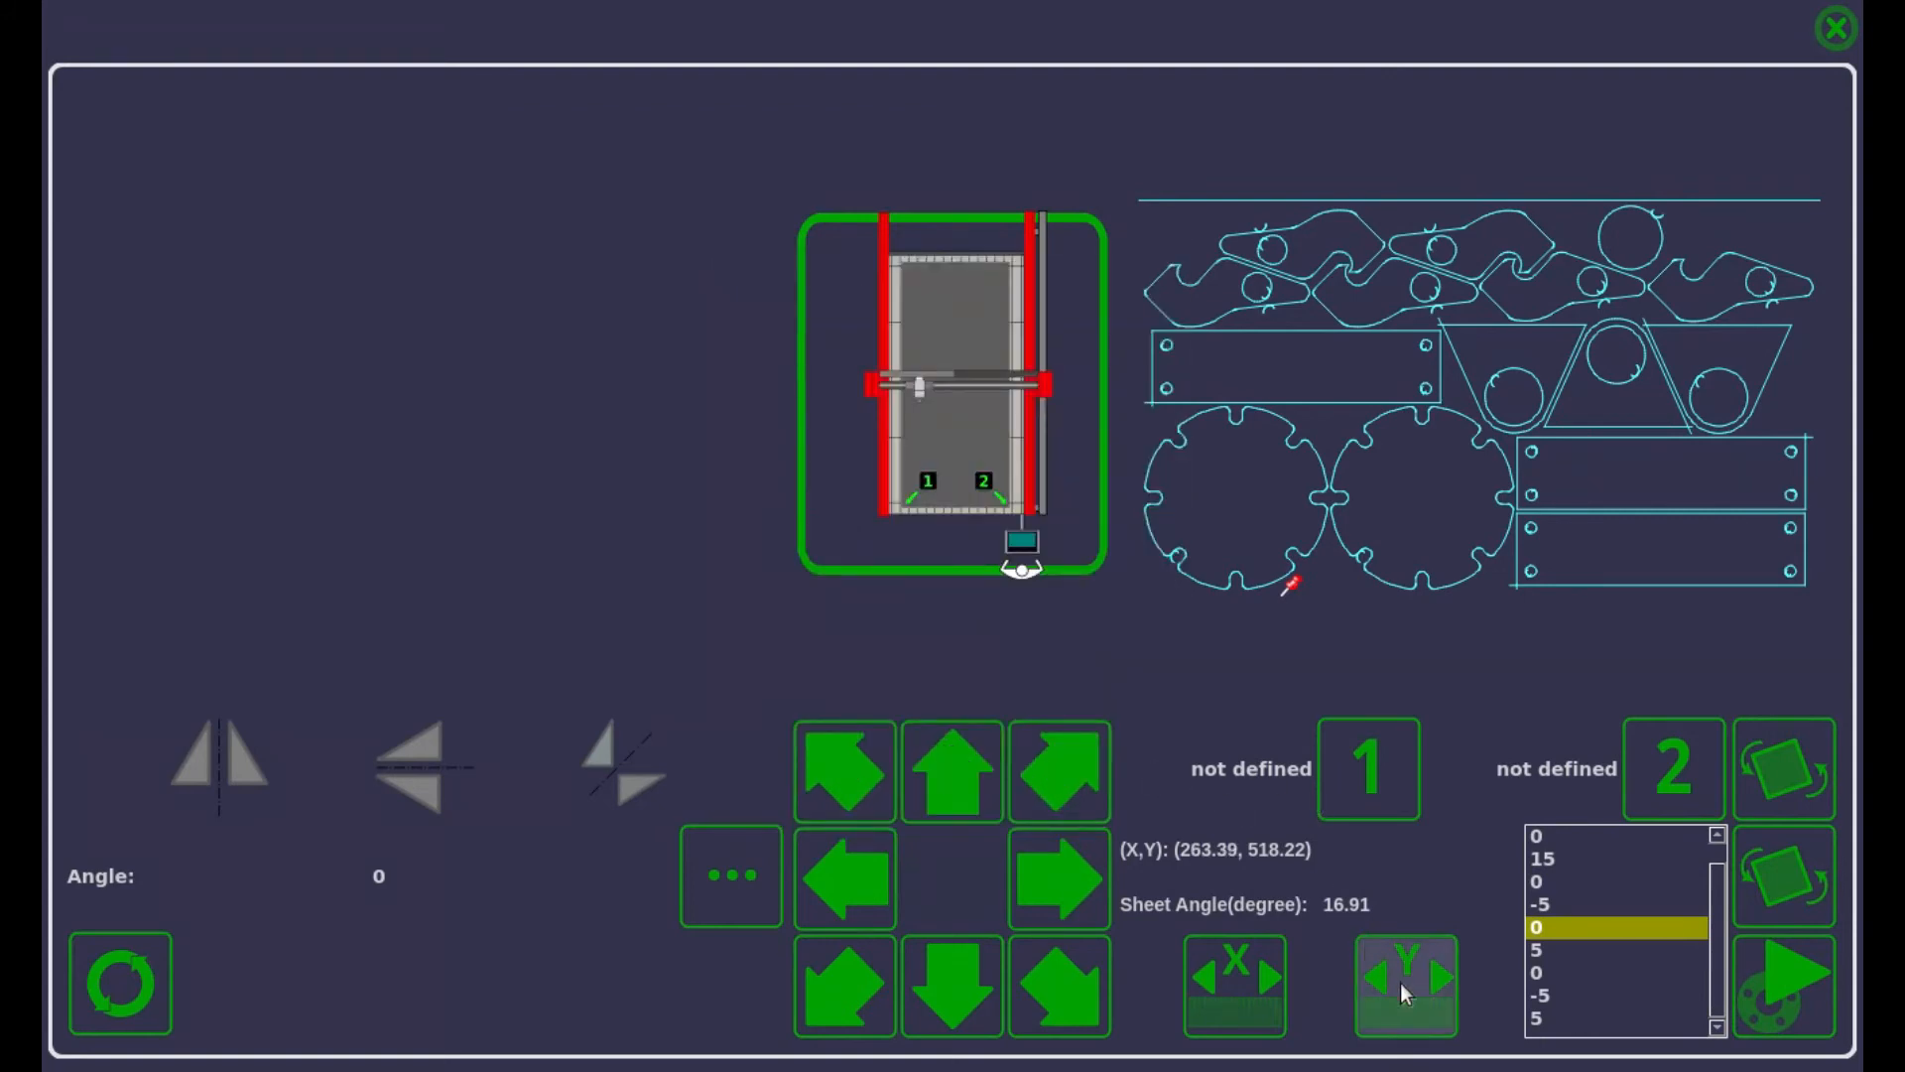
left_click(1404, 982)
left_click(915, 663)
left_click(925, 754)
left_click(1126, 771)
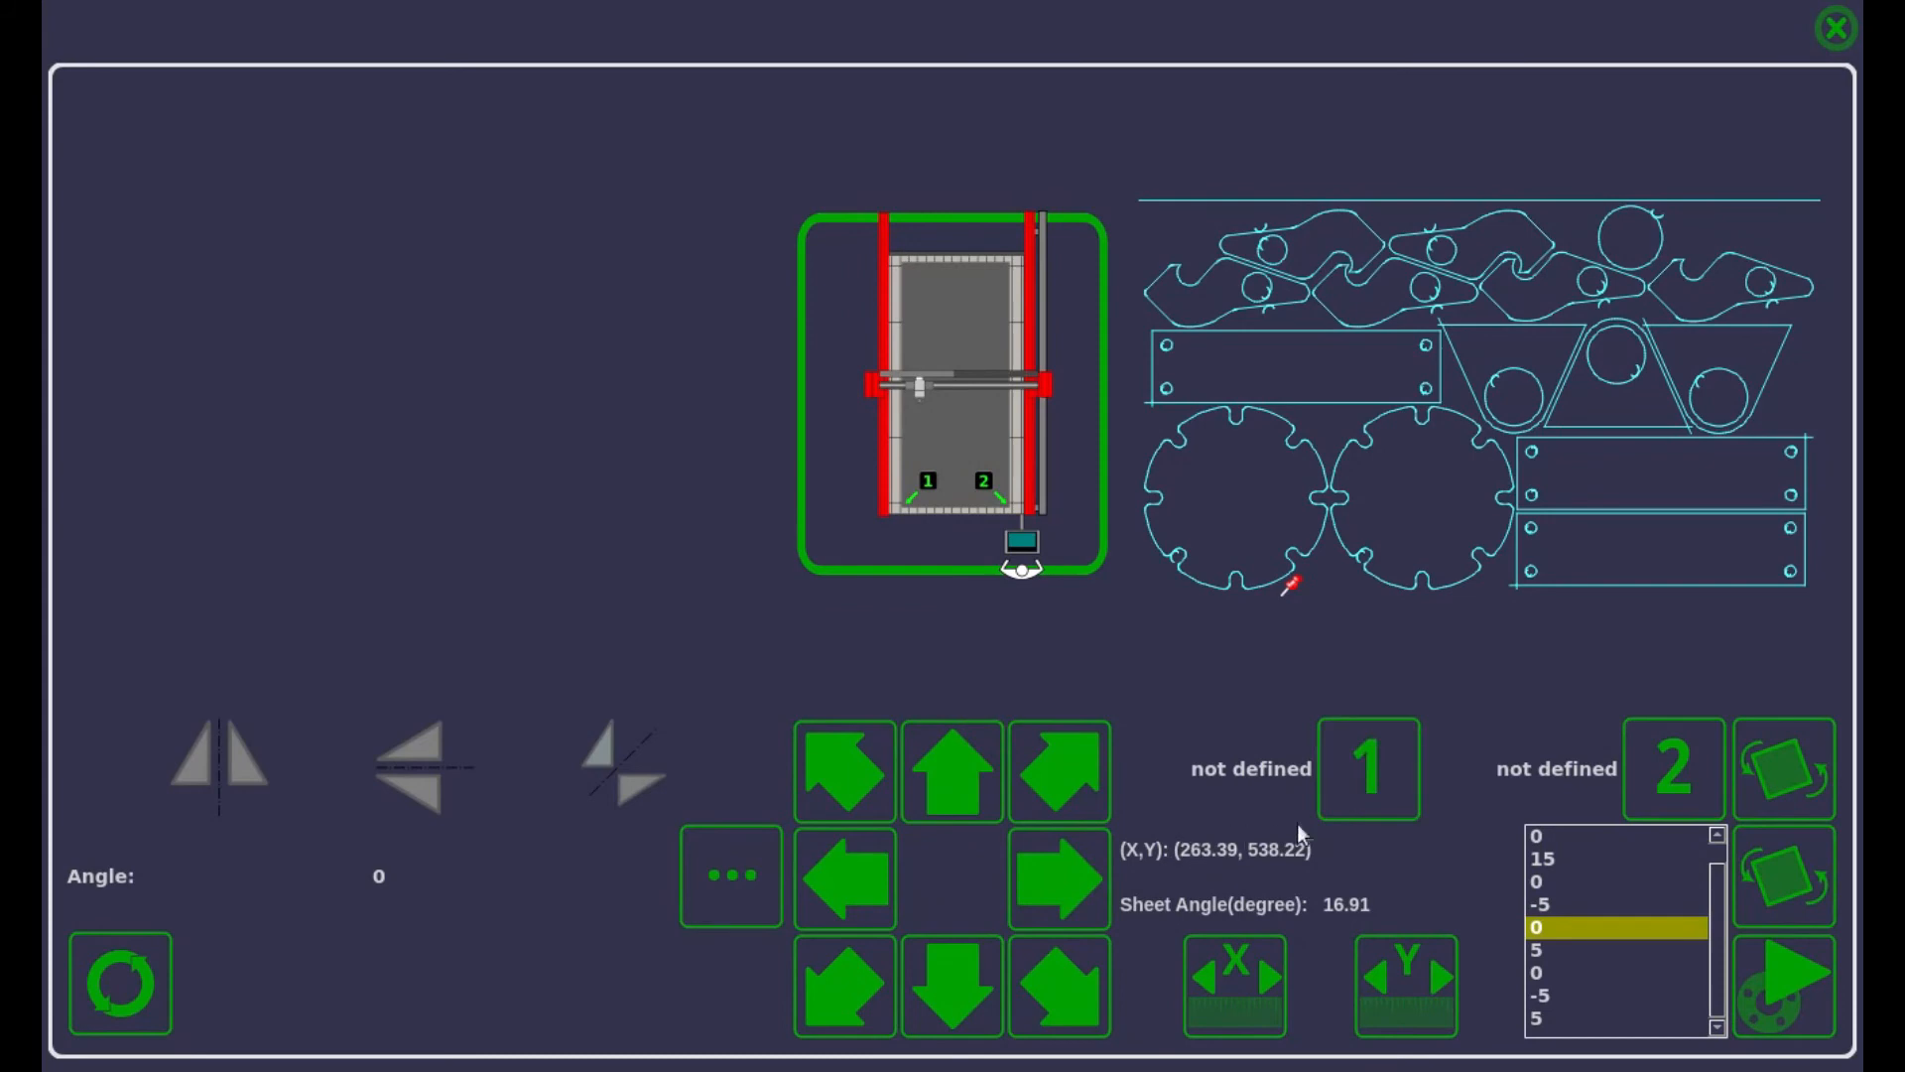
Step: Store the current torch position as alignment point 1, and a jogged position at about X 324.2, Y 588.9 as point 2
left_click(1342, 807)
left_click(1068, 855)
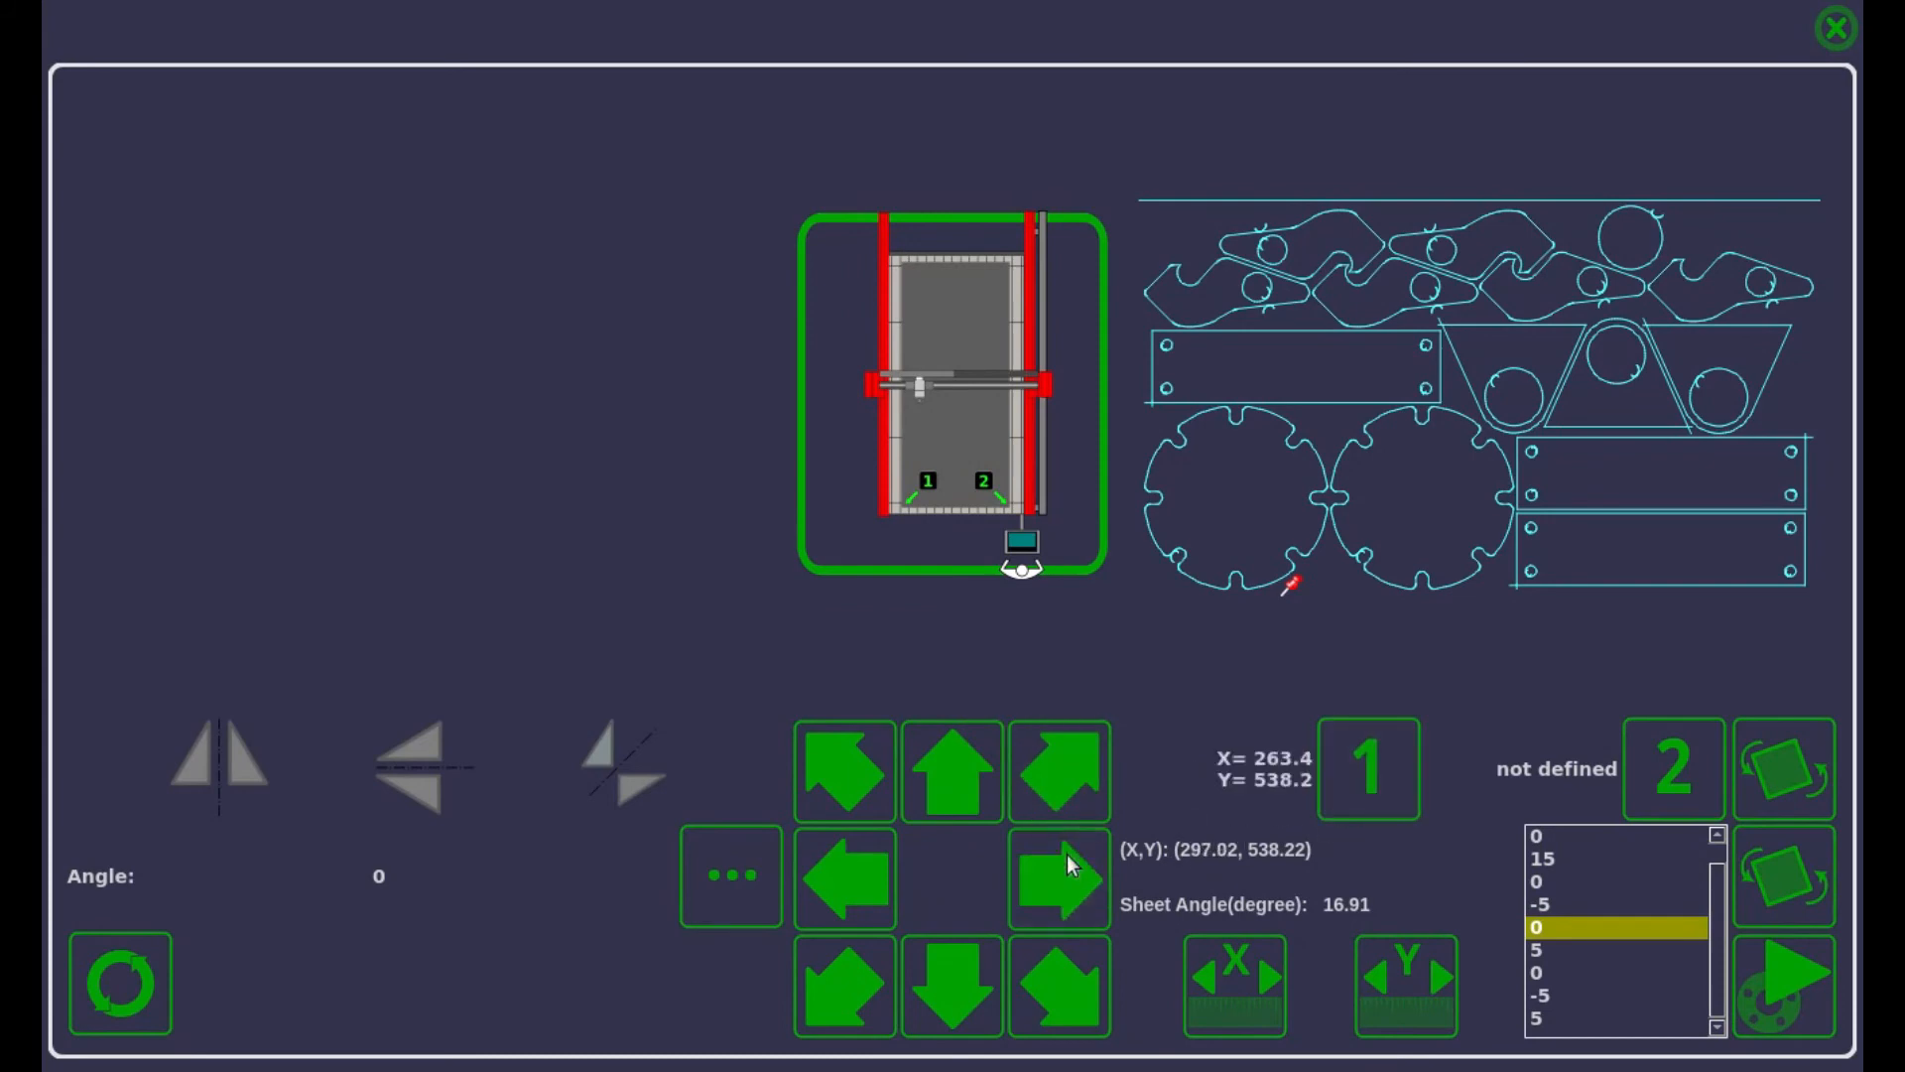
left_click(974, 772)
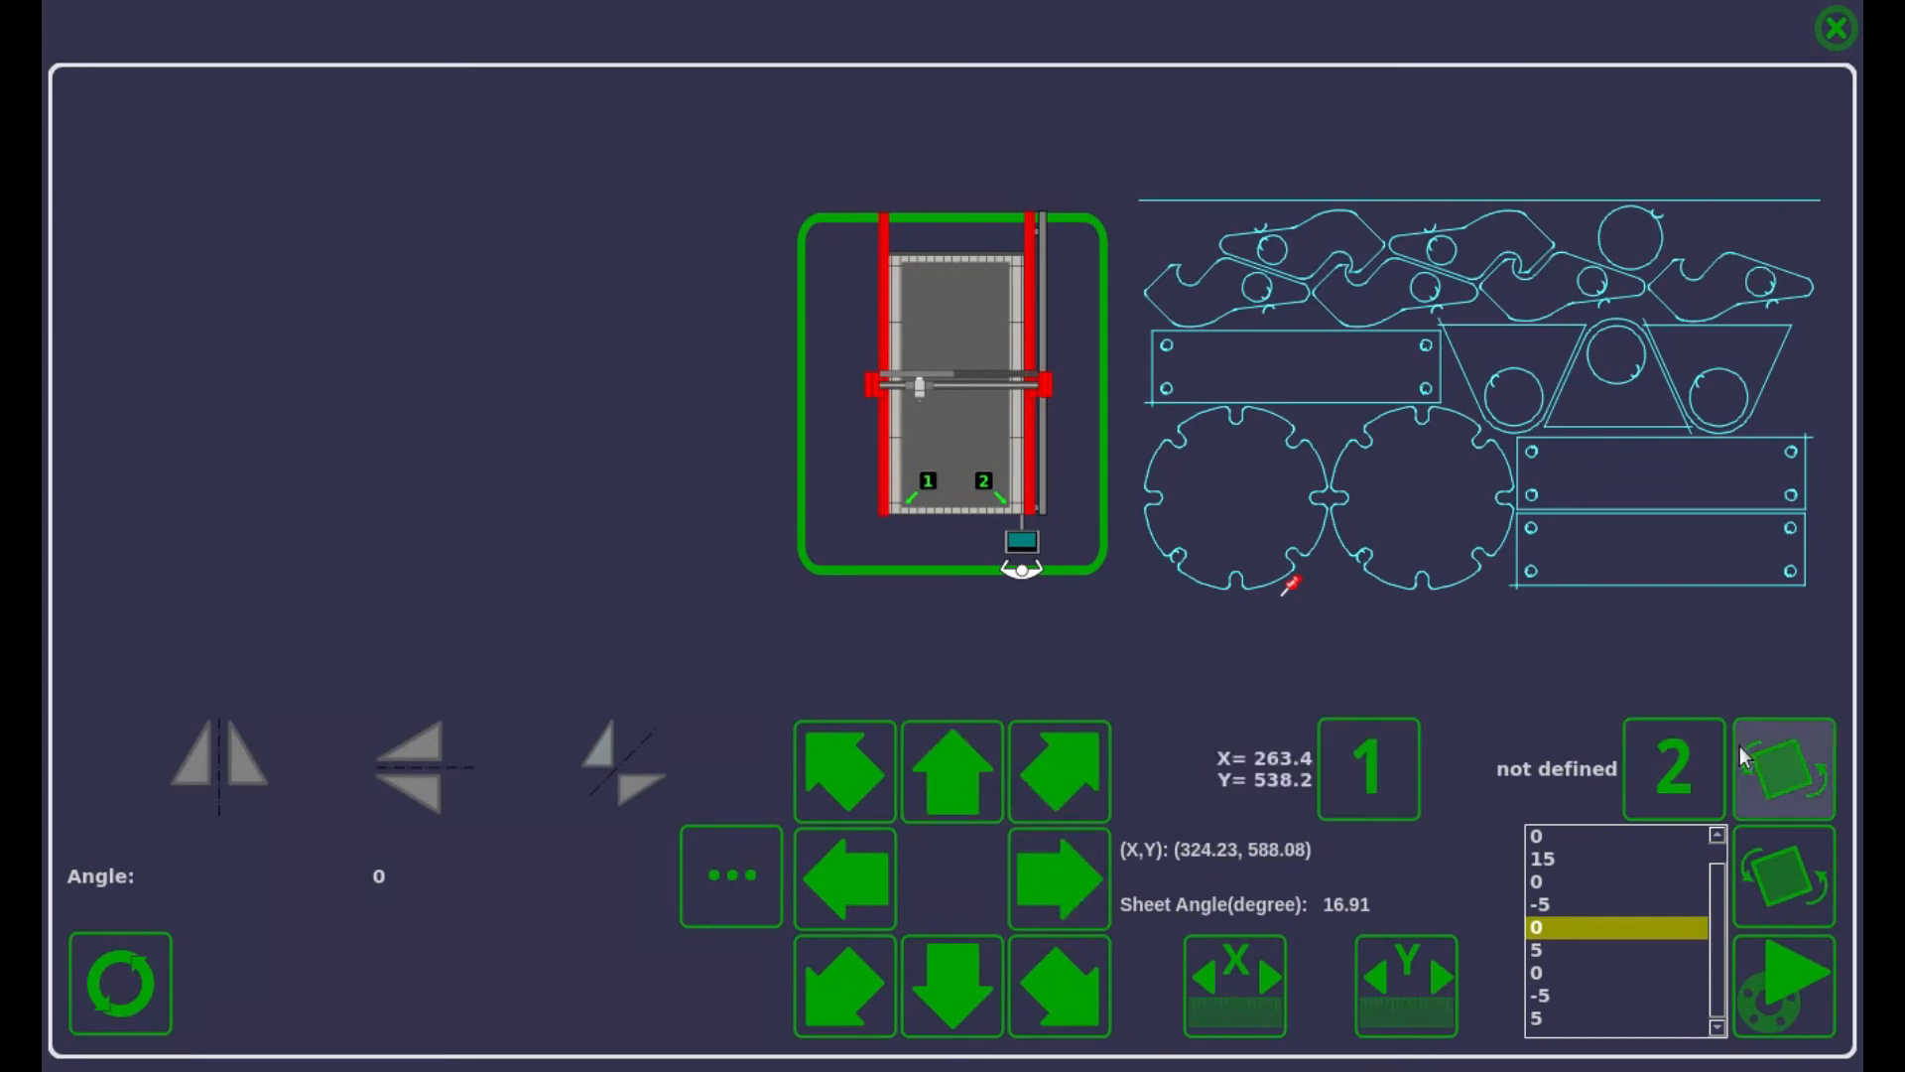
left_click(1677, 769)
Step: Rotate the NC program to the sheet angle defined by the two alignment points and return to the main control screen
left_click(1782, 764)
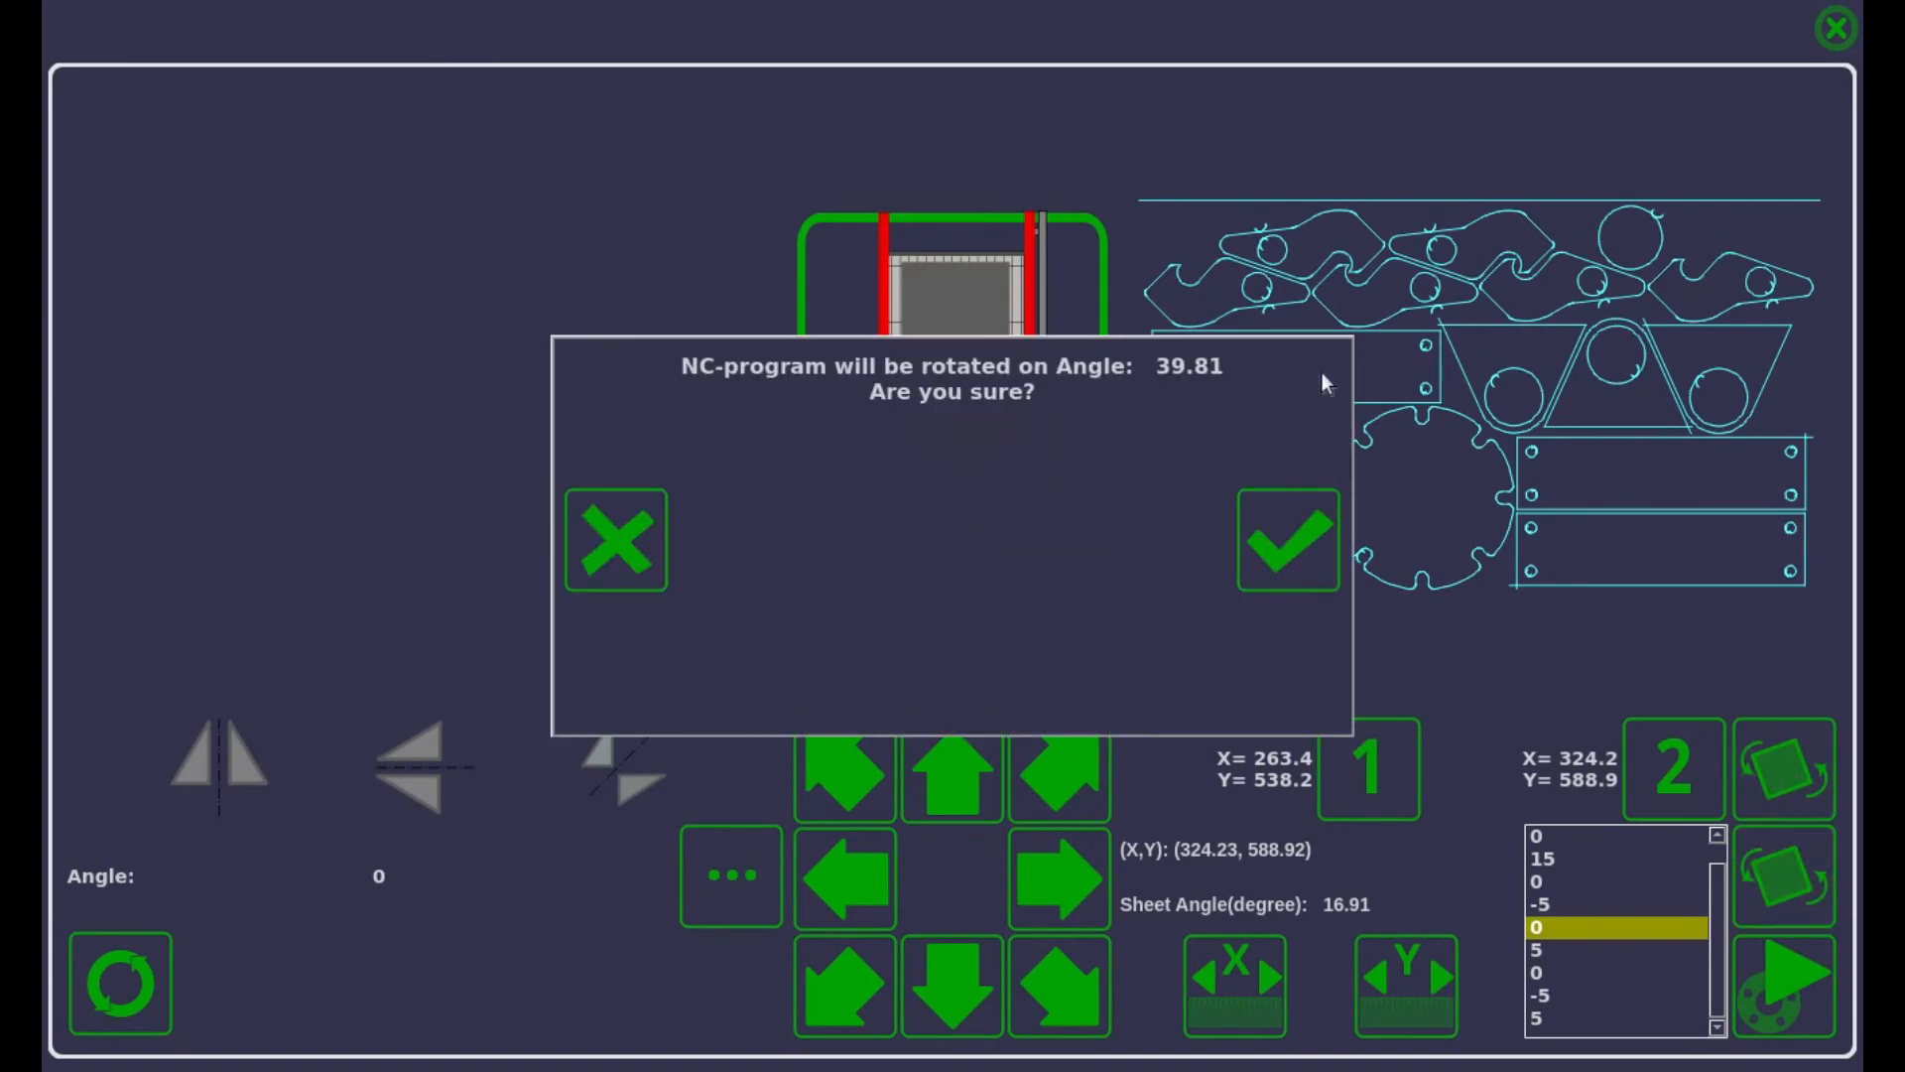
left_click(1291, 536)
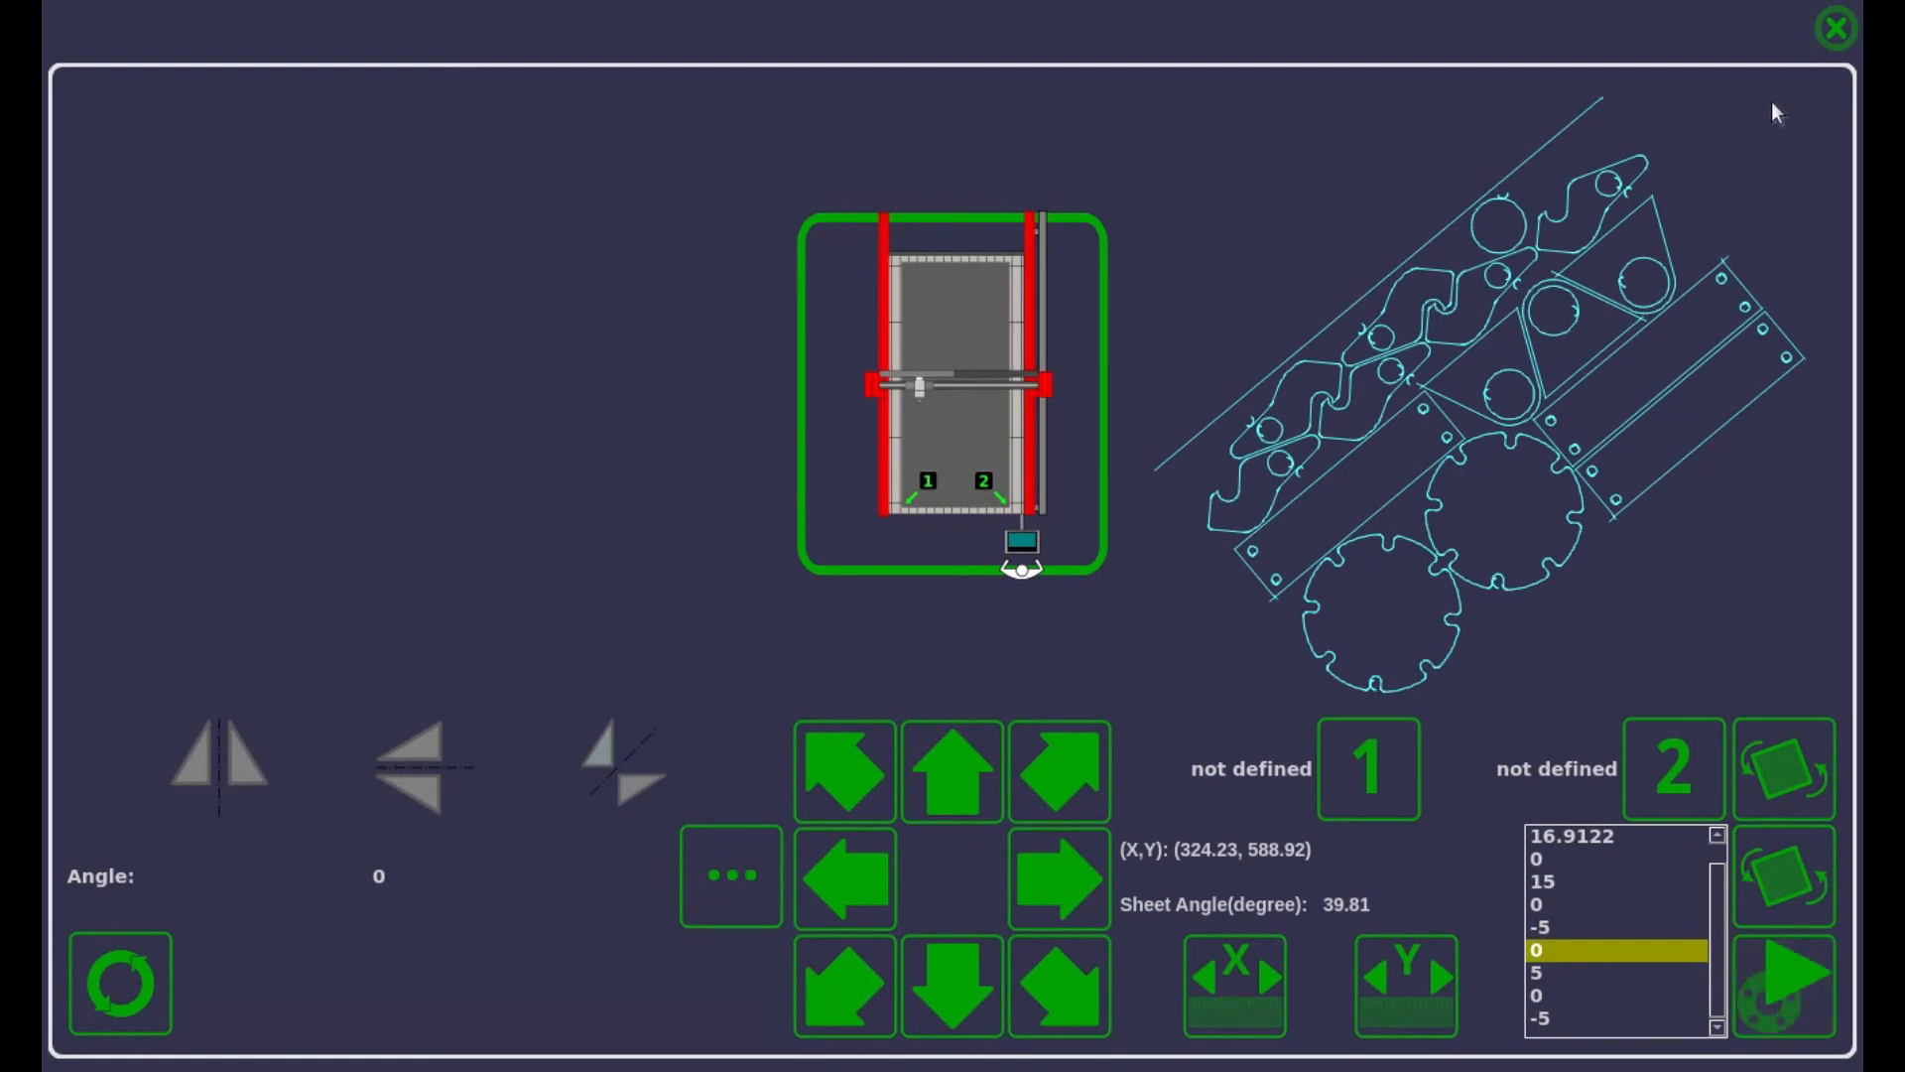
left_click(1832, 34)
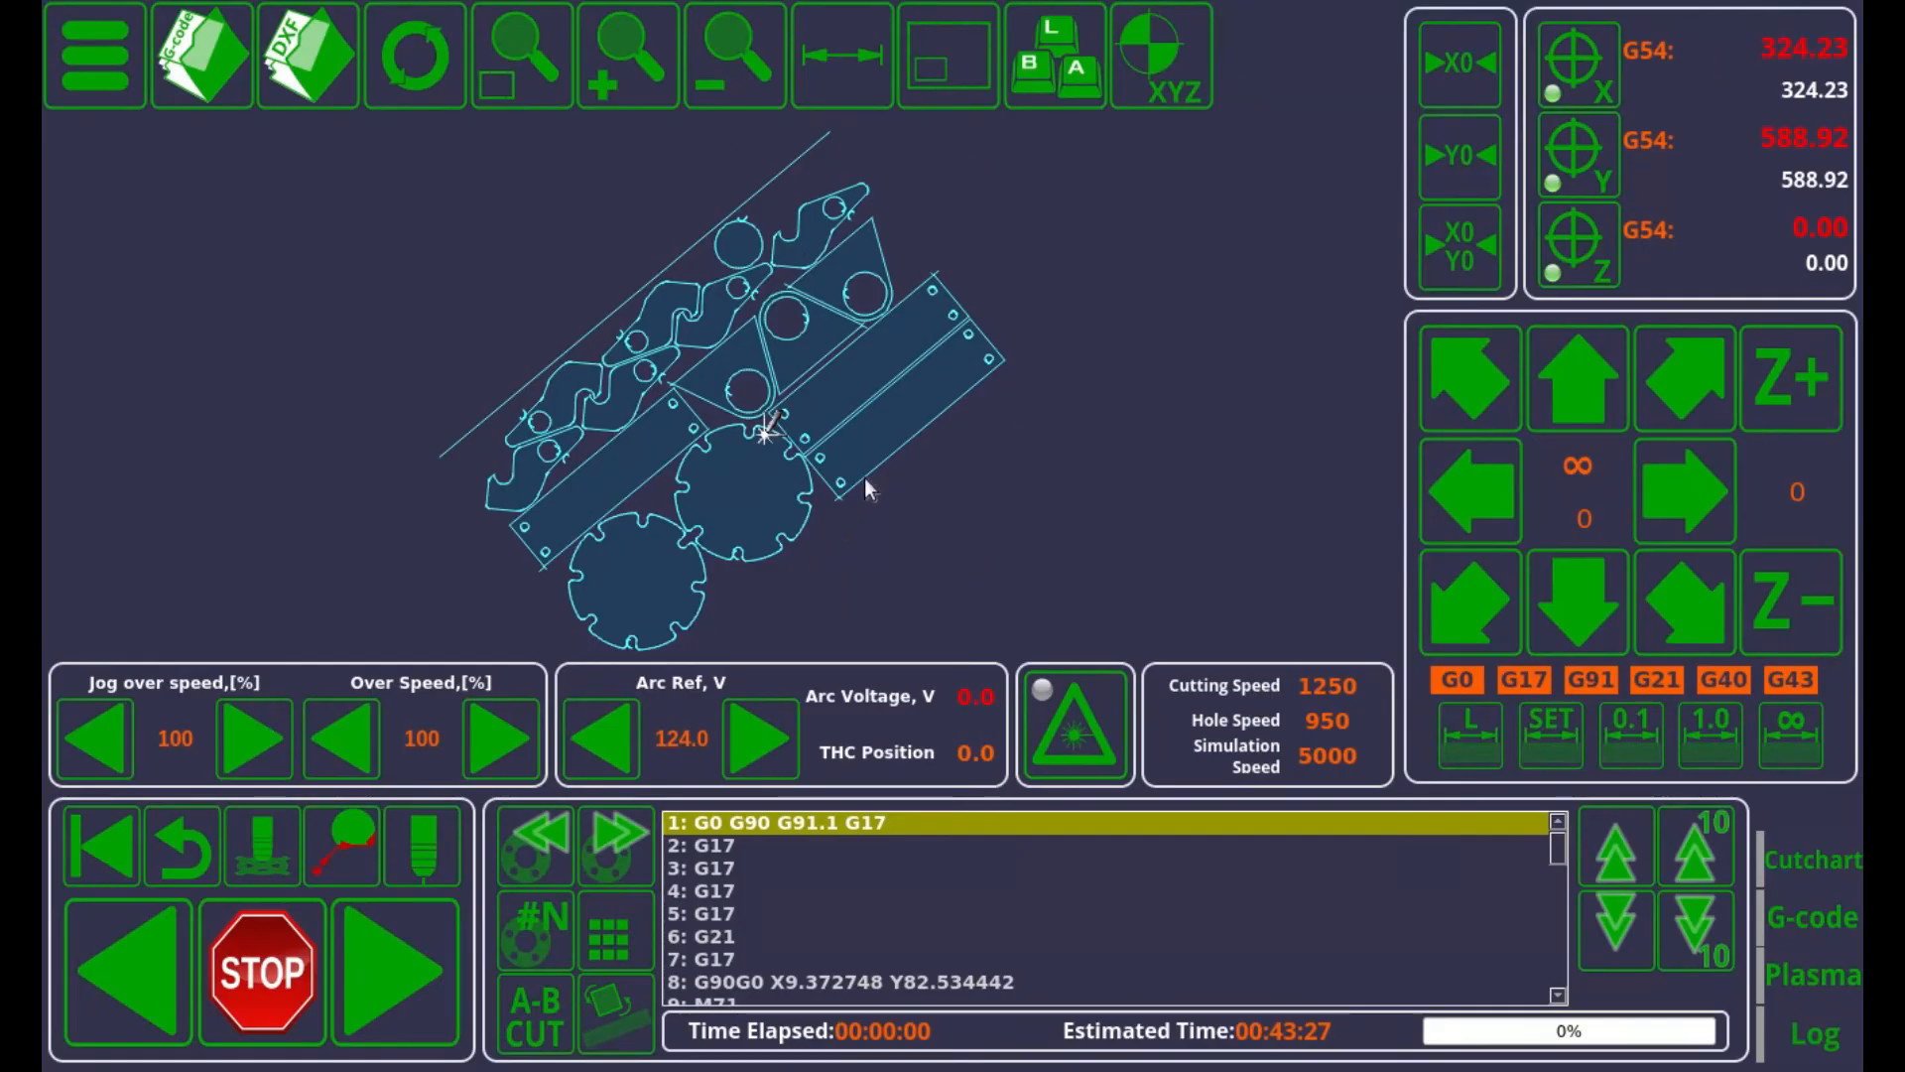